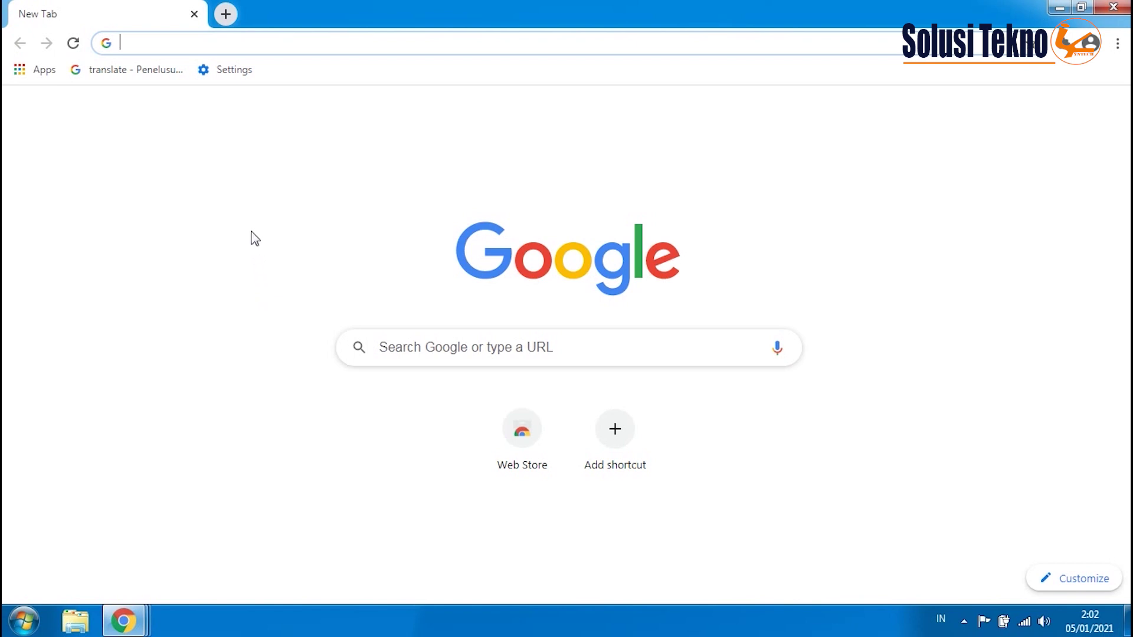
# - Go to blogger.com in Chrome's address bar
pyautogui.click(161, 43)
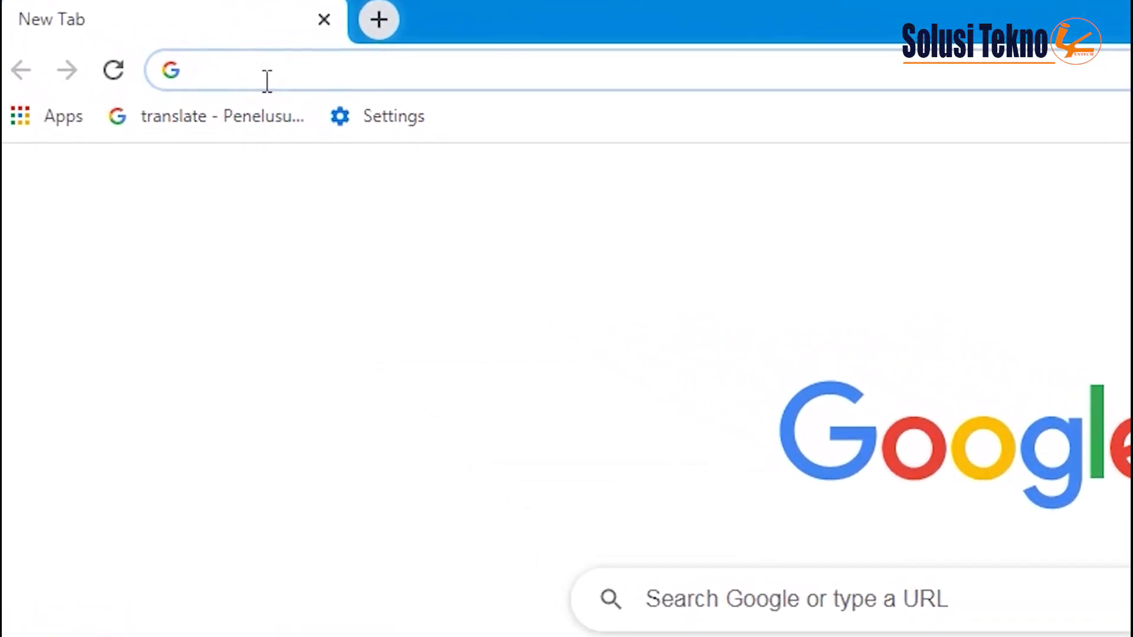
pyautogui.write('blo')
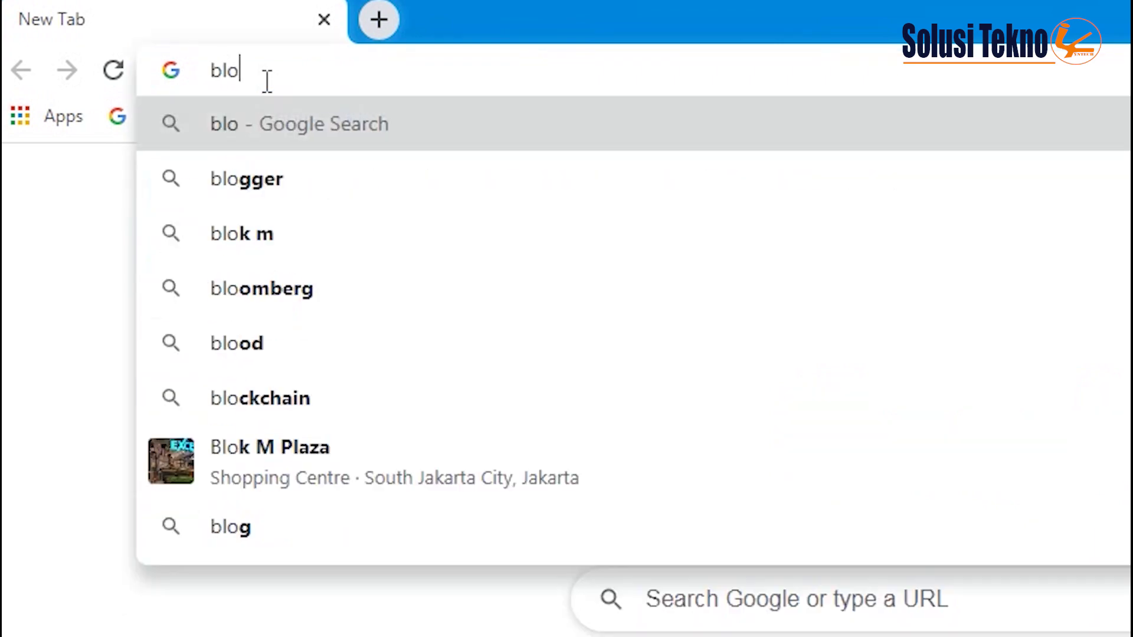
pyautogui.write('gger.c')
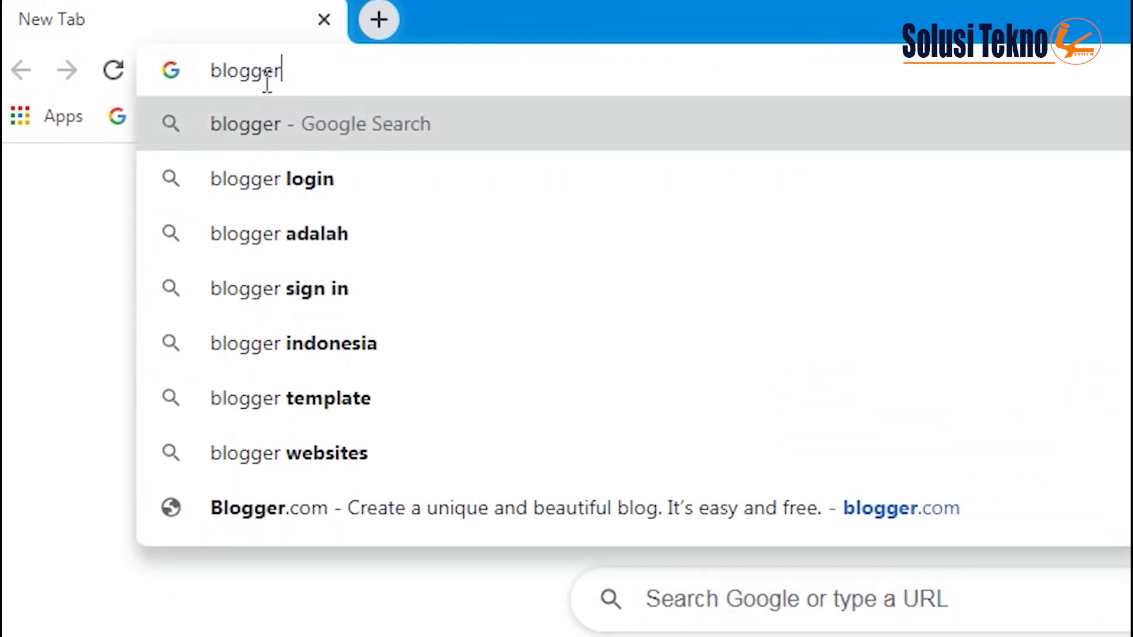
pyautogui.write('om')
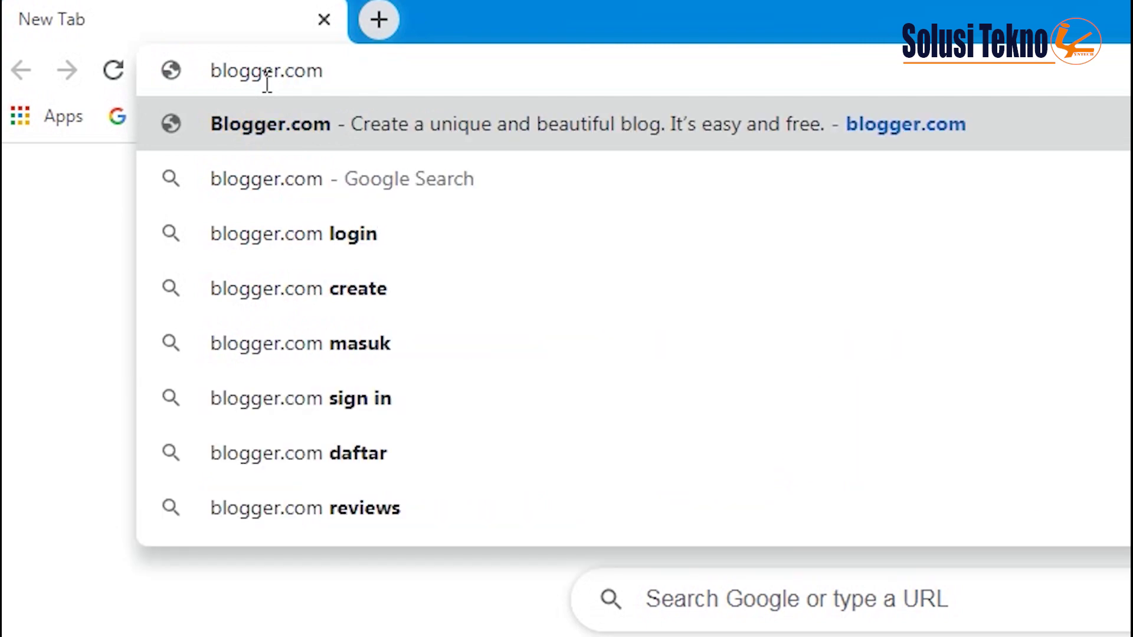
pyautogui.press('Return')
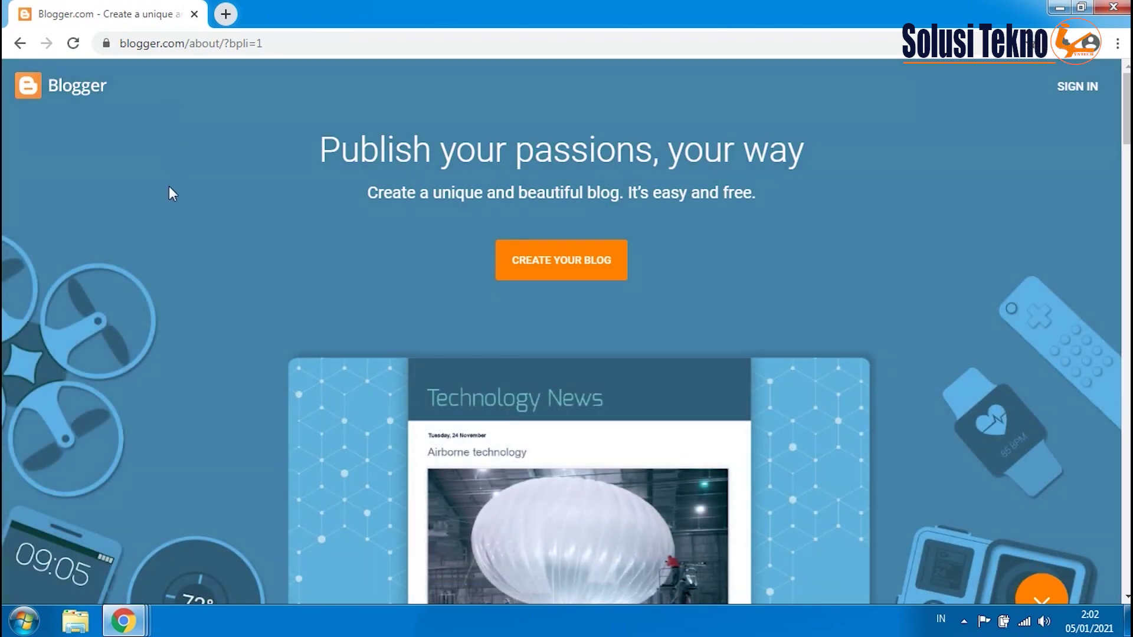
# - Start creating a new blog and enter the Google account e-mail
pyautogui.scroll(-2, 168, 195)
pyautogui.scroll(-2, 169, 198)
pyautogui.scroll(3, 169, 199)
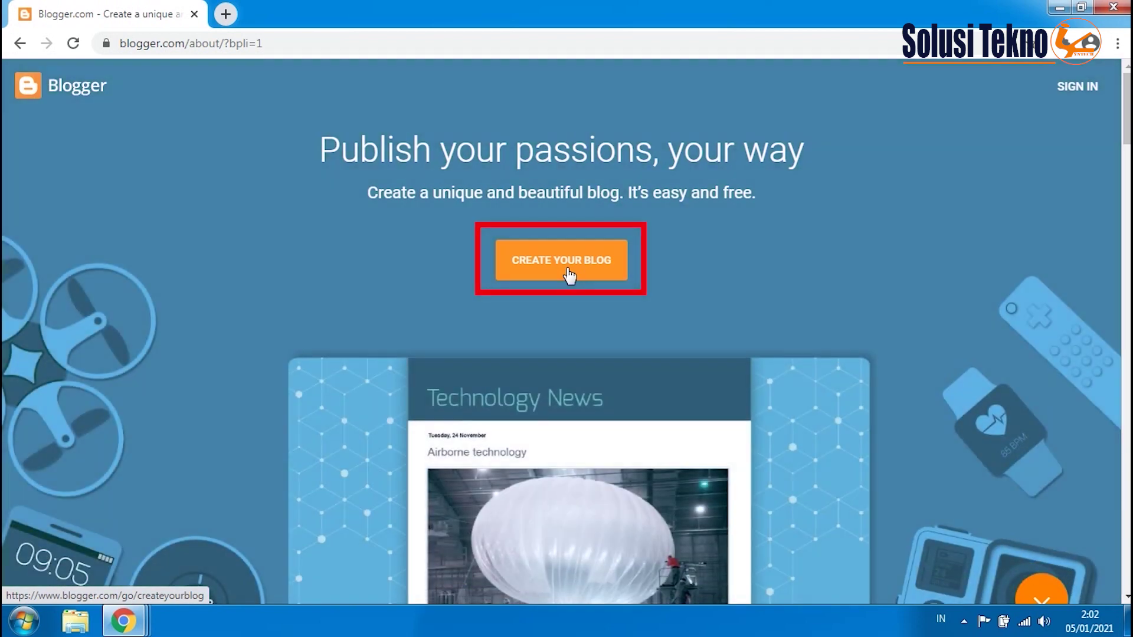
pyautogui.click(568, 274)
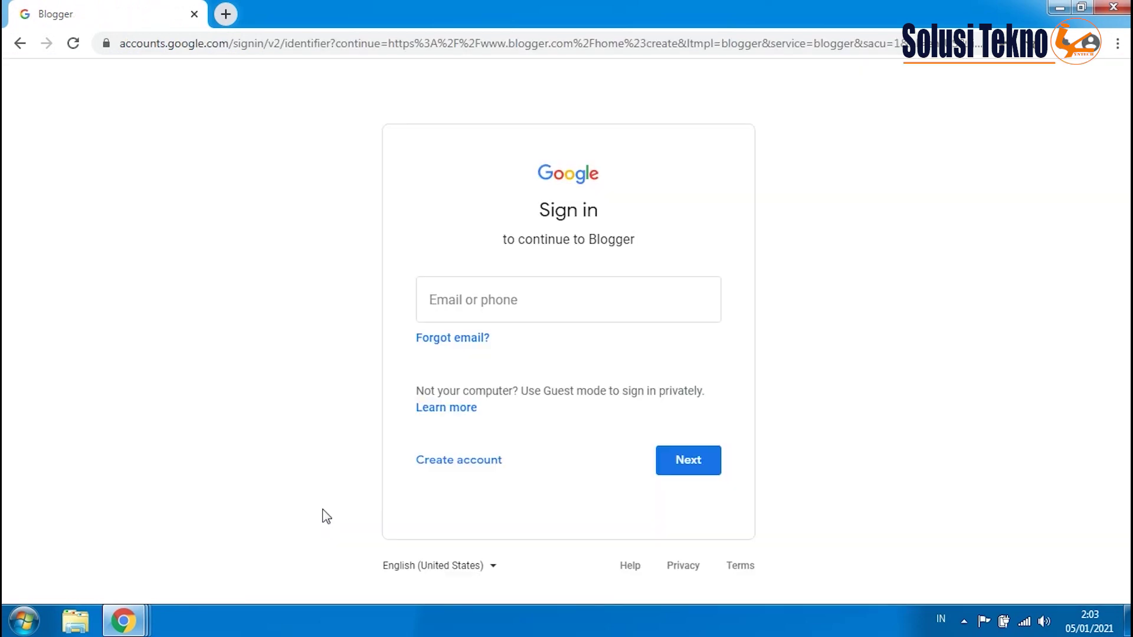
pyautogui.click(435, 299)
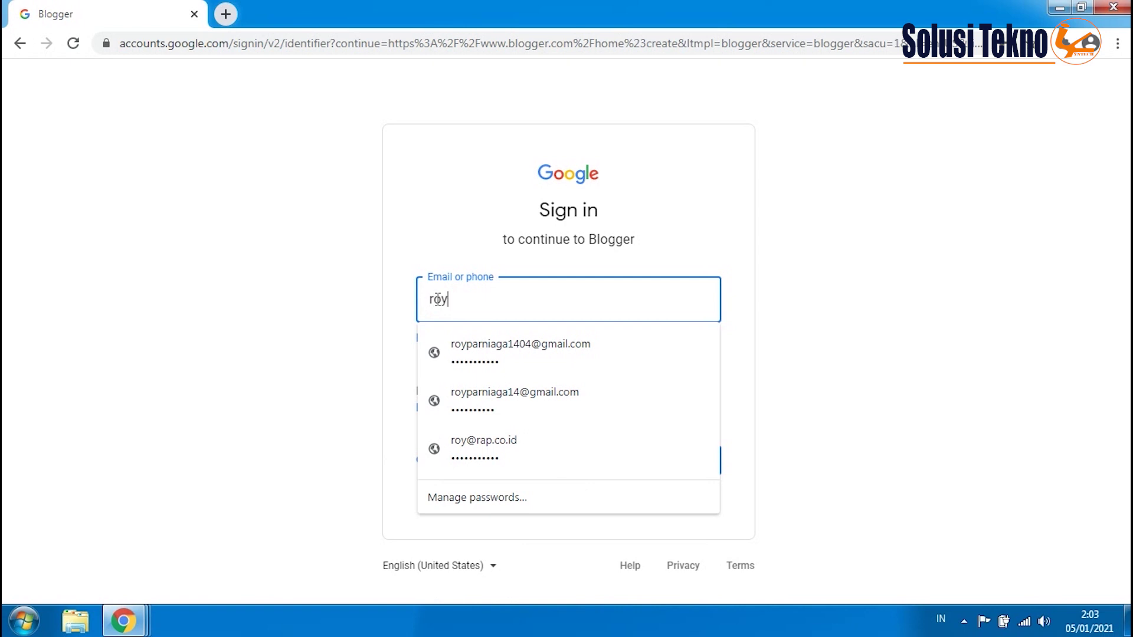
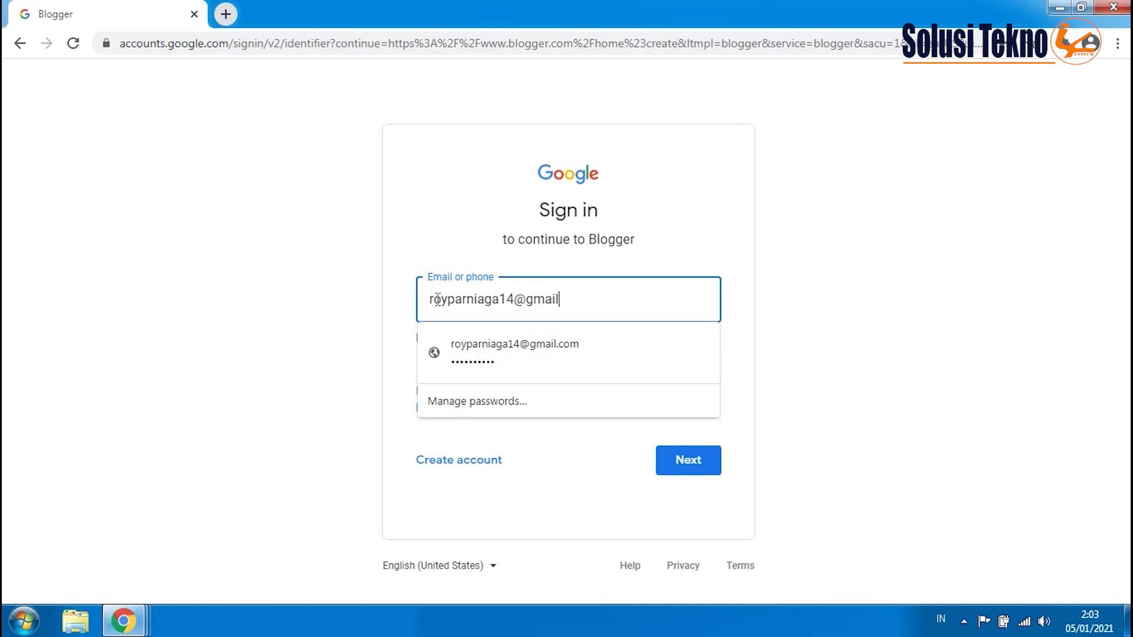
# - Continue to the password step and enter the account password to sign in
pyautogui.click(557, 457)
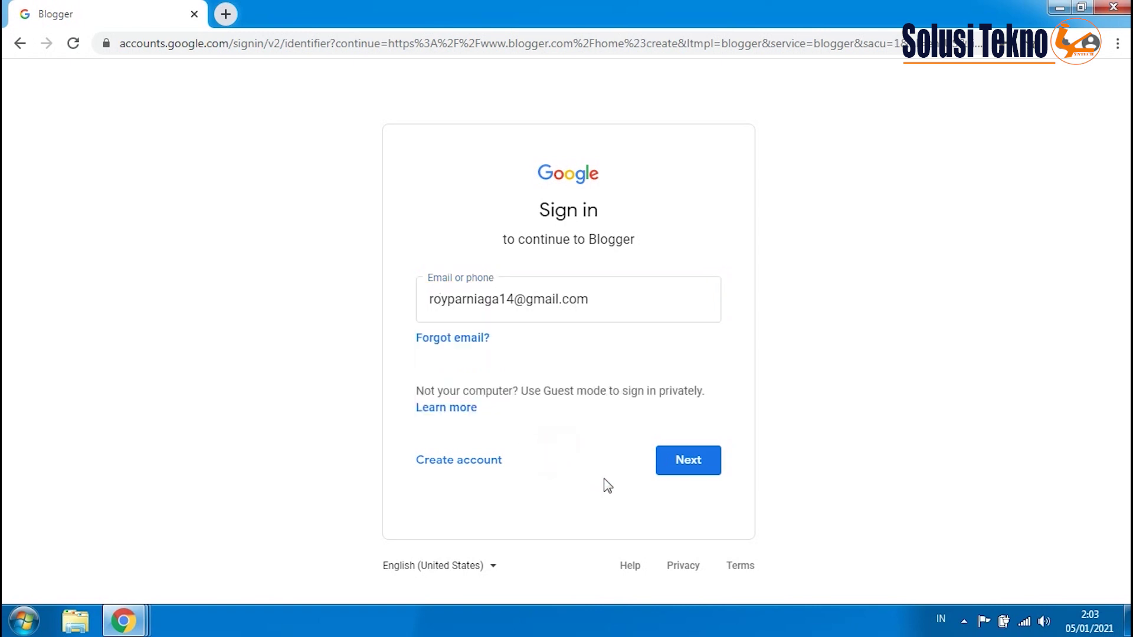
pyautogui.click(683, 466)
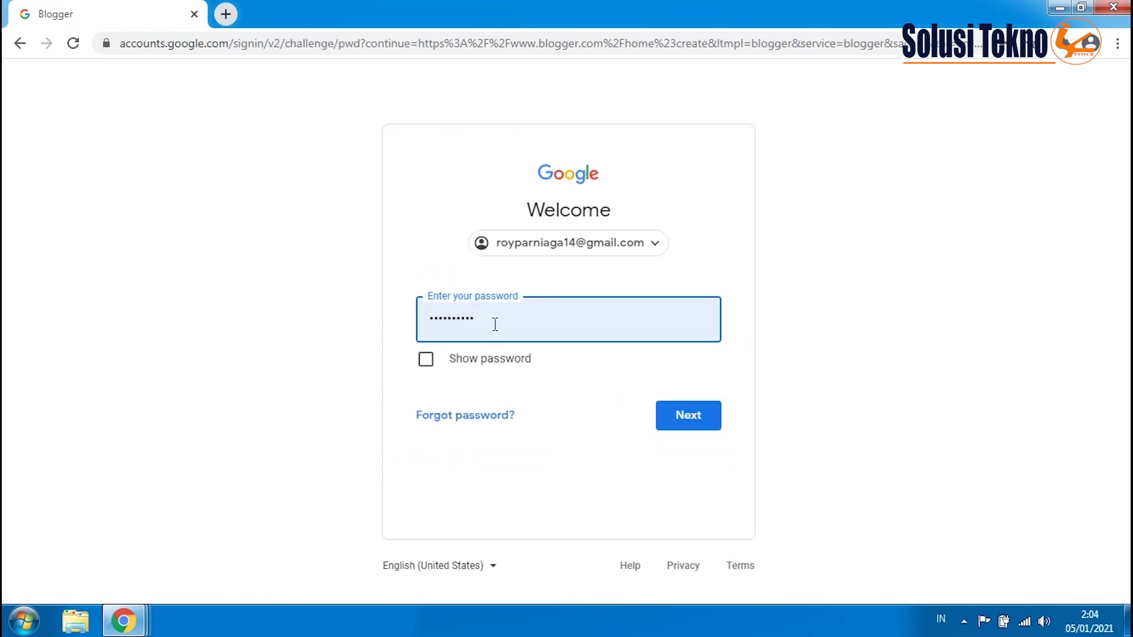
pyautogui.doubleClick(496, 326)
pyautogui.write('***')
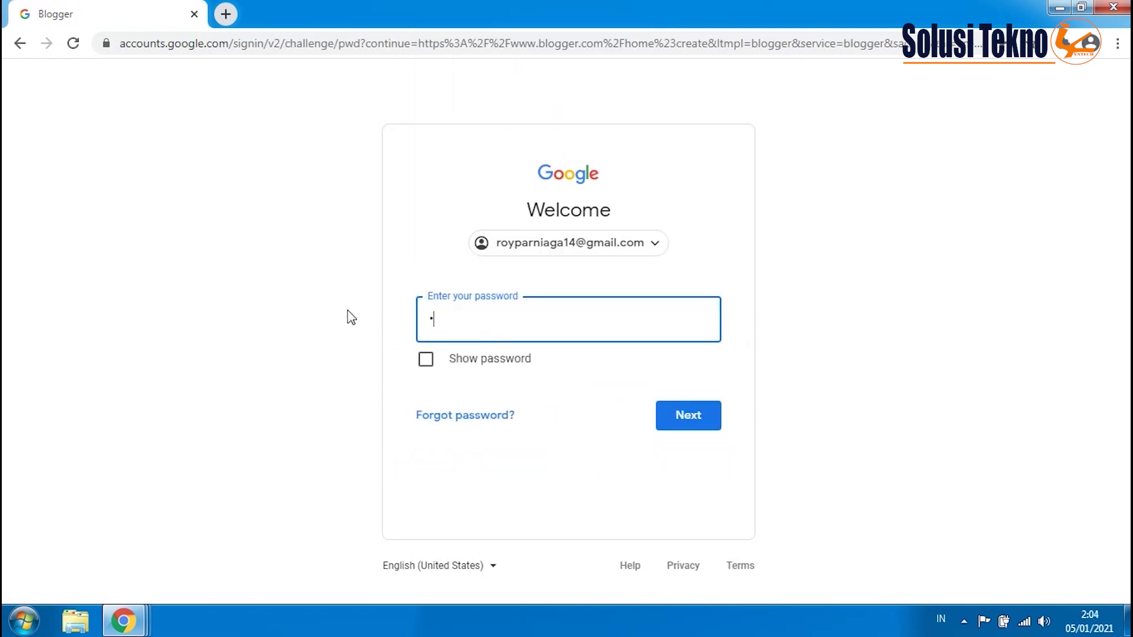
pyautogui.write('*******')
pyautogui.click(675, 419)
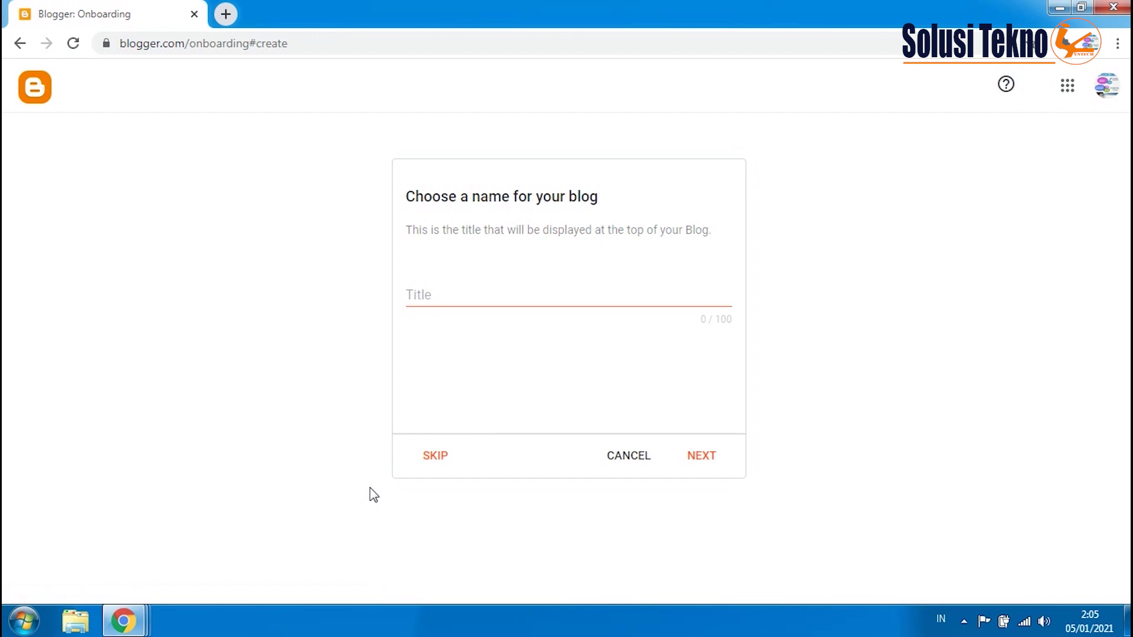
# - Title the new blog 'Tutorial dan Informasi Teknologi' and continue
pyautogui.click(428, 301)
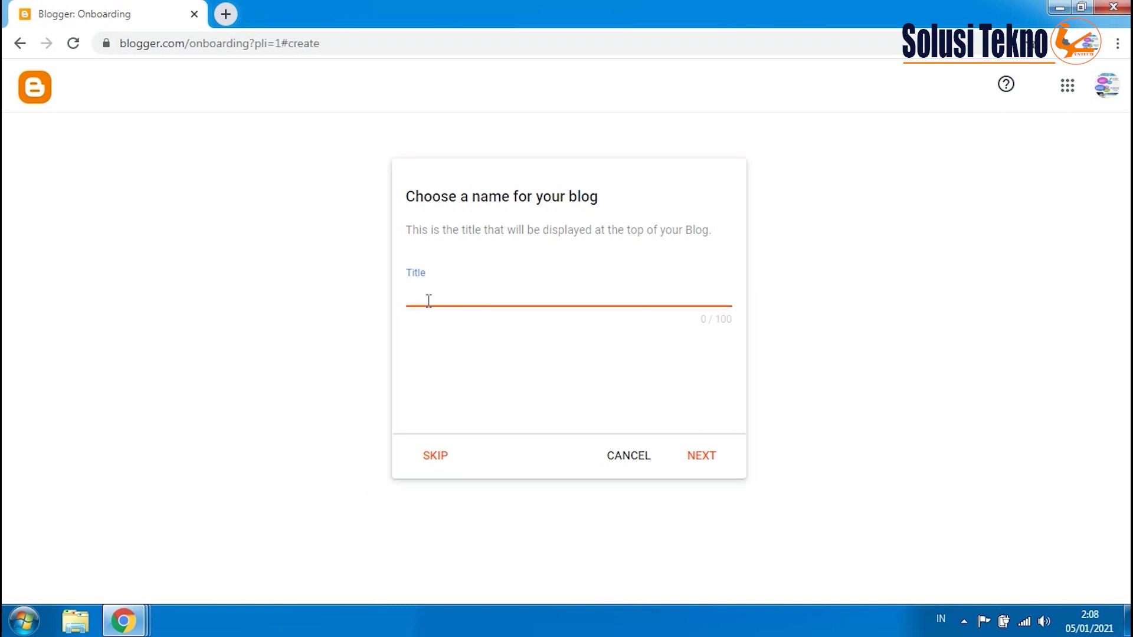
pyautogui.write('Tutorial dan Informasi Tek')
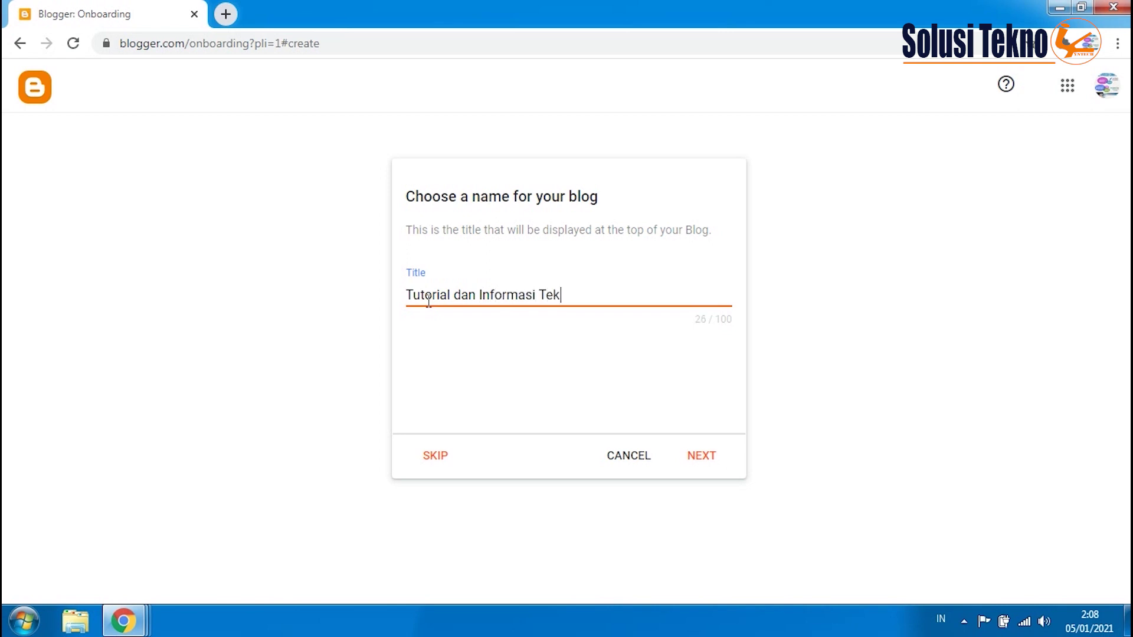
pyautogui.write('nologi')
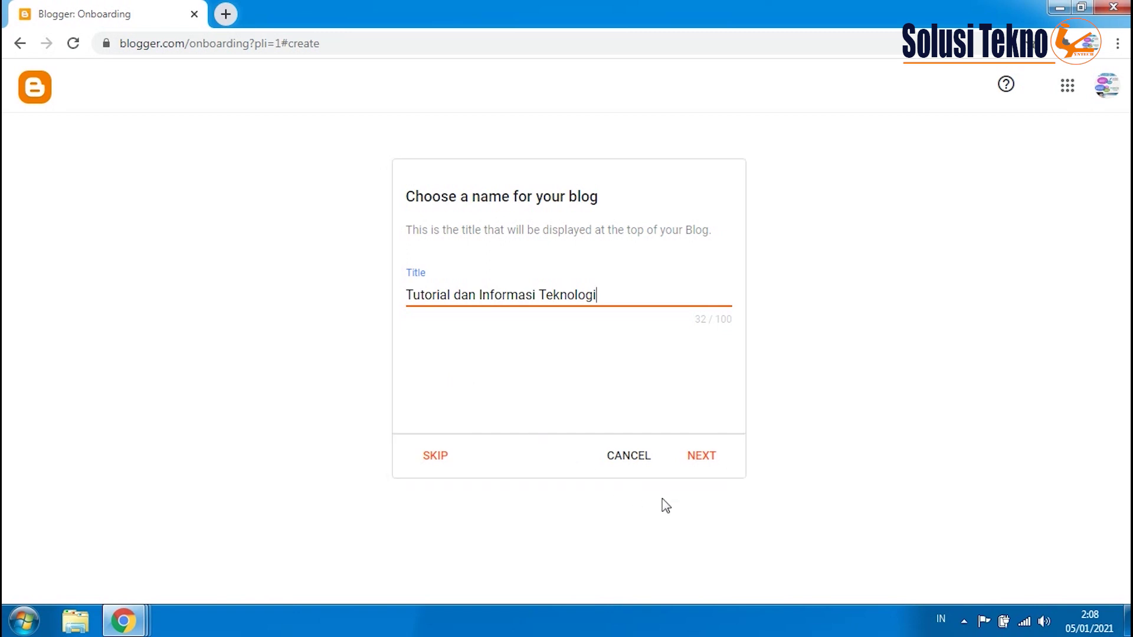
pyautogui.click(699, 457)
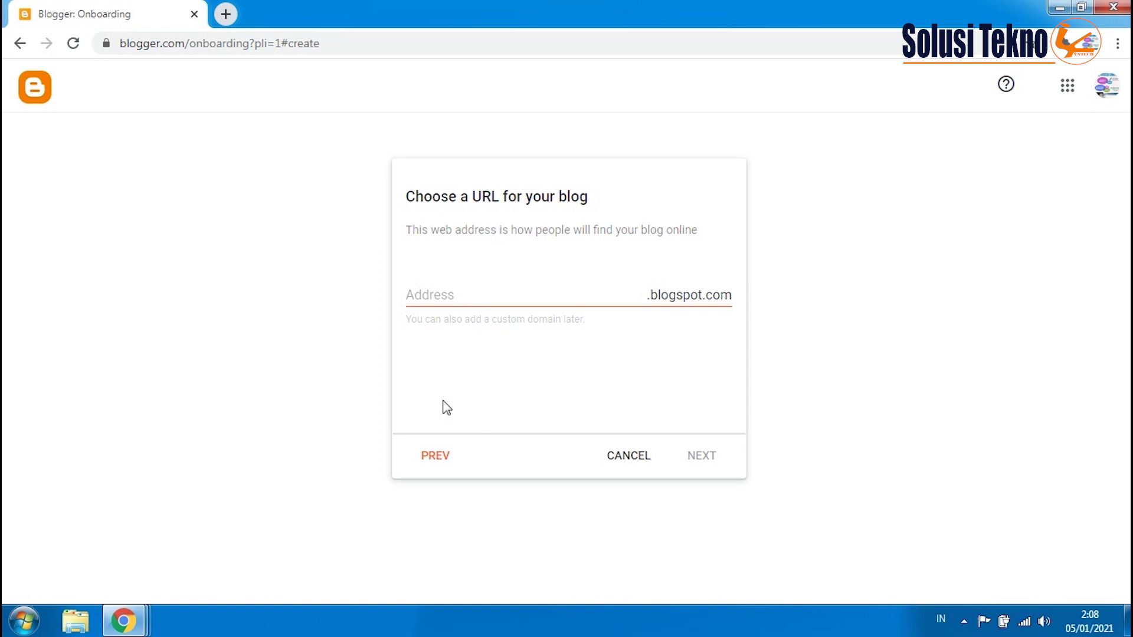
# - Set the blog address to infoteknologi2021.blogspot.com, confirm availability, and continue
pyautogui.click(433, 293)
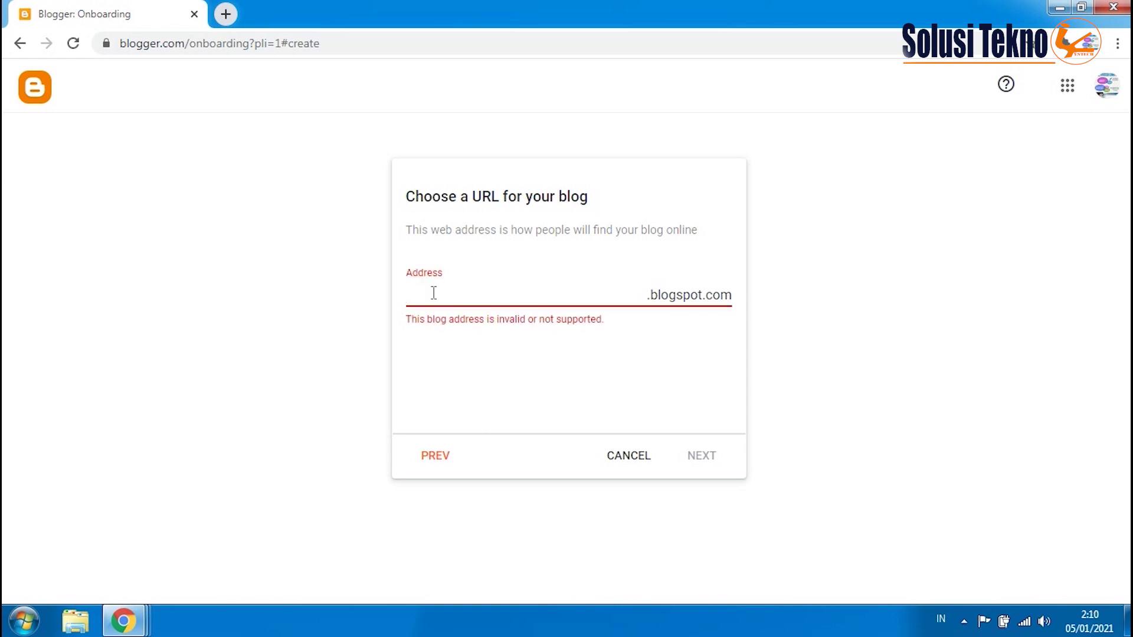
pyautogui.write('infoteknologi2021')
pyautogui.click(466, 370)
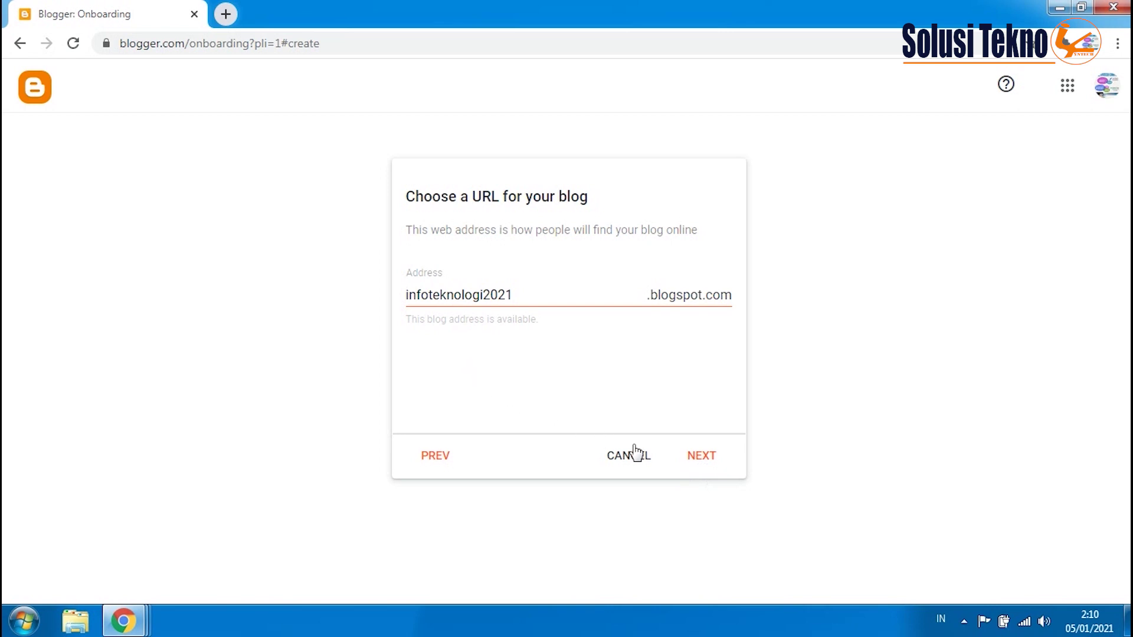
pyautogui.click(696, 464)
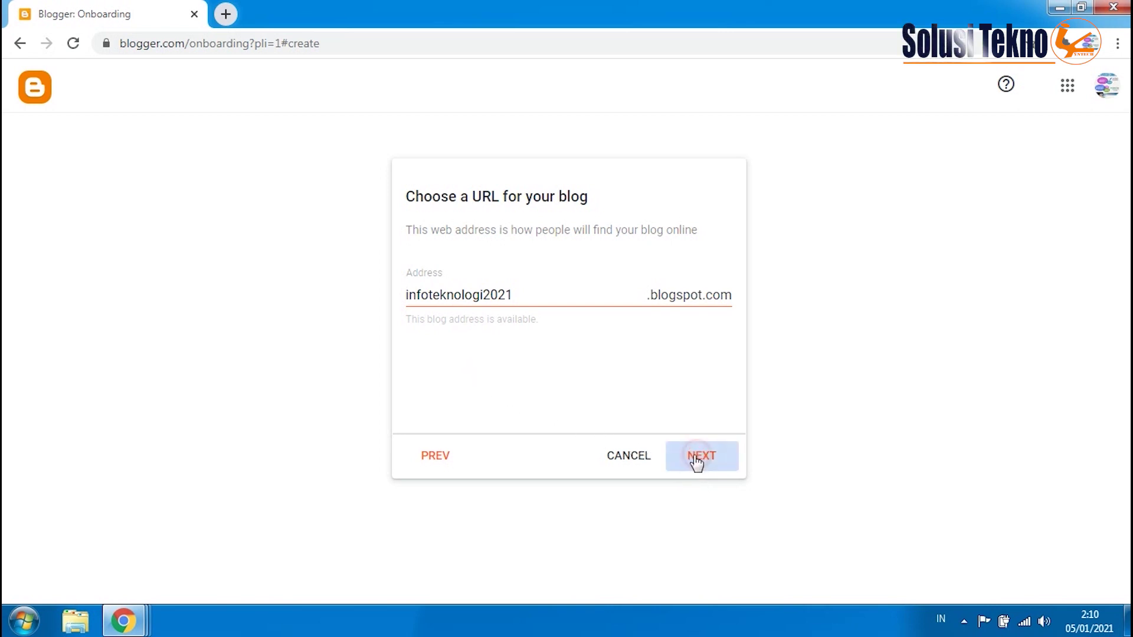
pyautogui.click(420, 292)
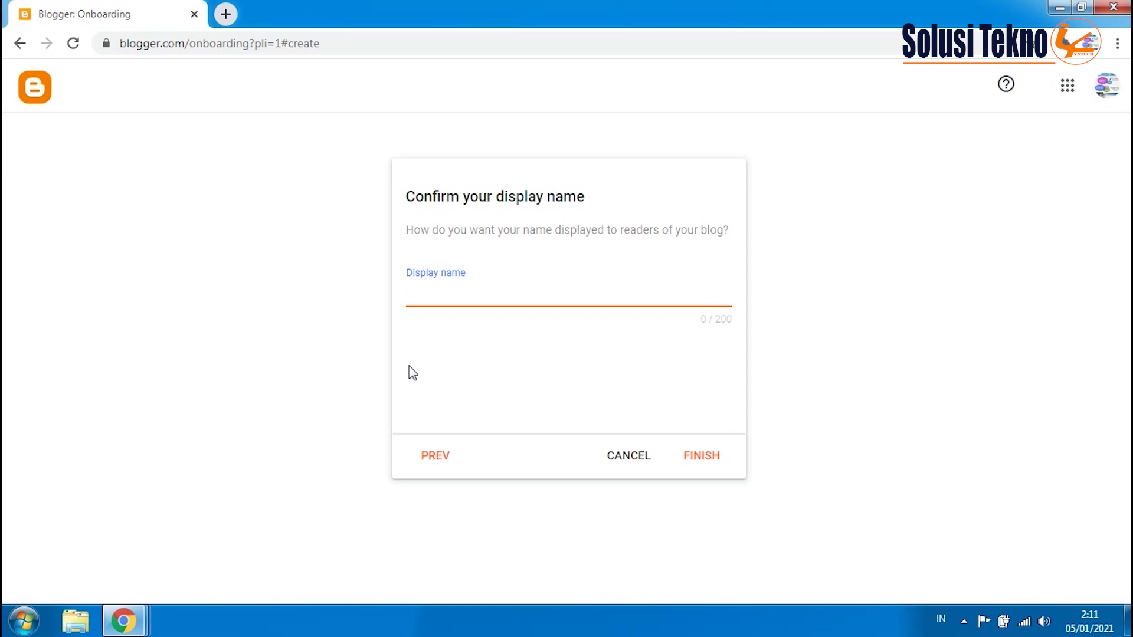
# - Enter the display name 'Solusi Tekno' and finish creating the blog
pyautogui.write('Solusi Tekno')
pyautogui.click(439, 382)
pyautogui.click(684, 463)
pyautogui.click(694, 463)
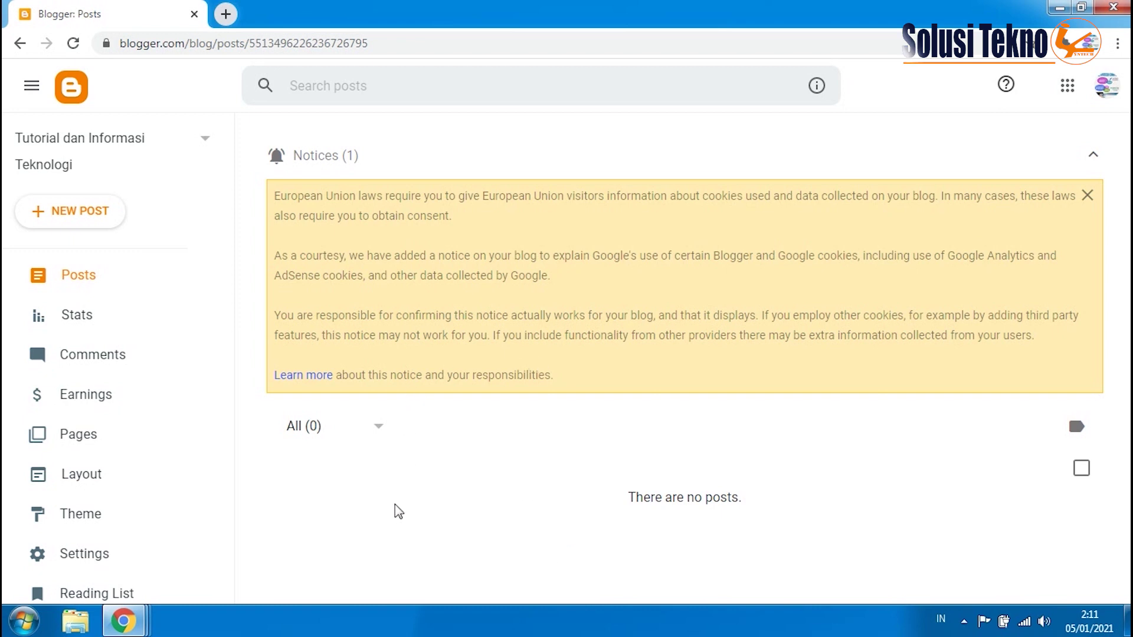
# - Open the live blog infoteknologi2021.blogspot.com in a new tab via View blog
pyautogui.click(284, 488)
pyautogui.moveTo(1124, 321); pyautogui.dragTo(804, 465)
pyautogui.click(523, 485)
pyautogui.scroll(-3, 207, 546)
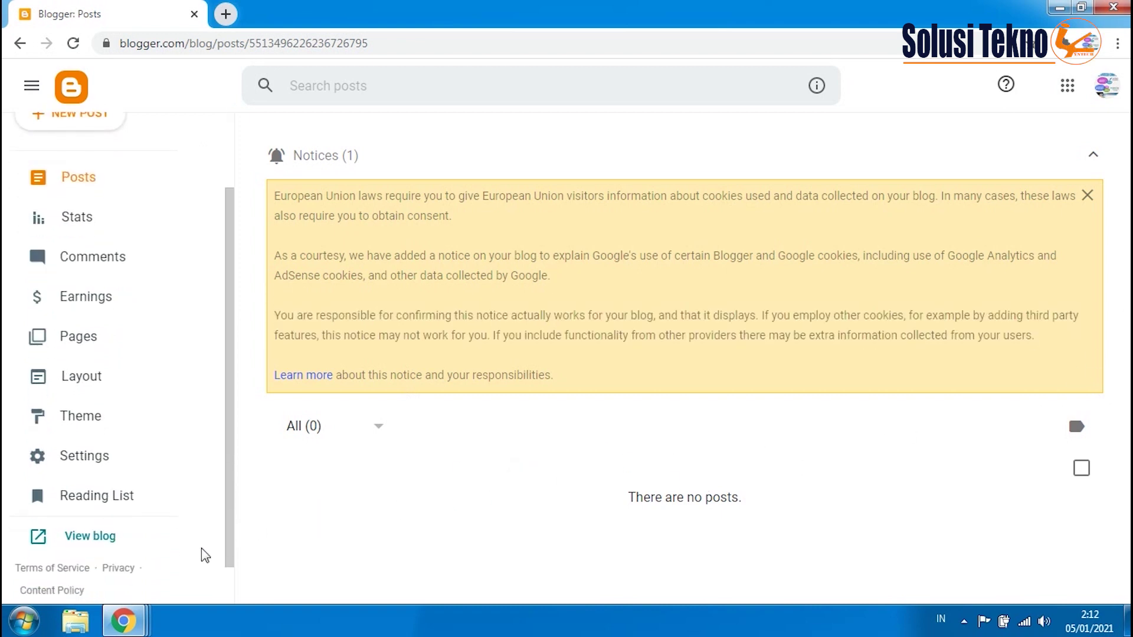
pyautogui.scroll(3, 210, 541)
pyautogui.click(437, 542)
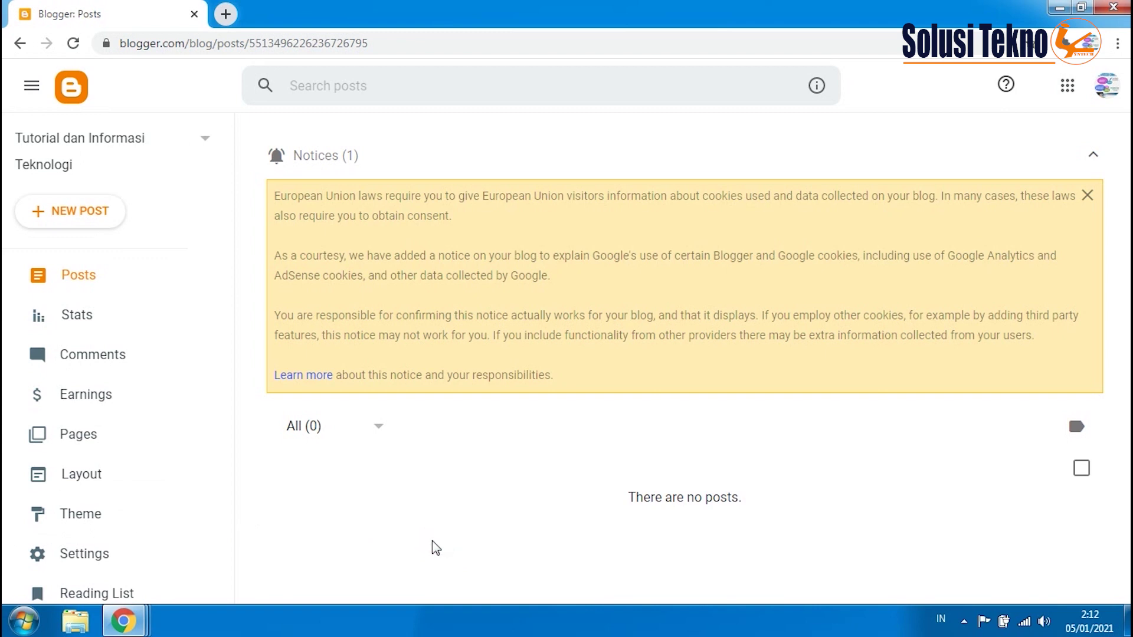
pyautogui.moveTo(228, 287); pyautogui.dragTo(228, 436)
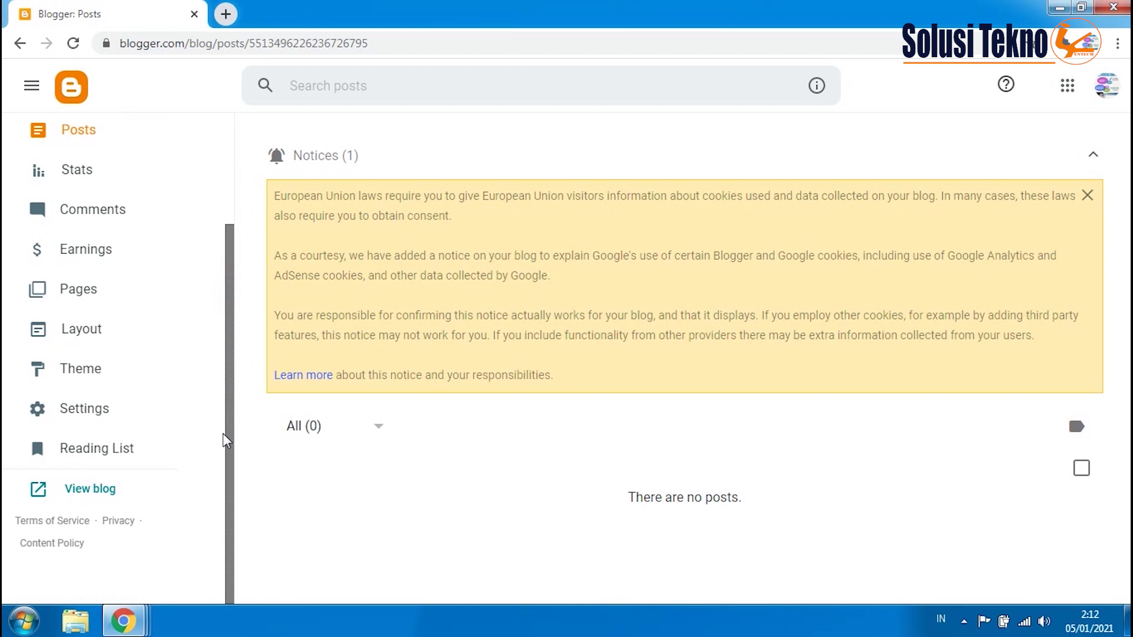
pyautogui.click(92, 502)
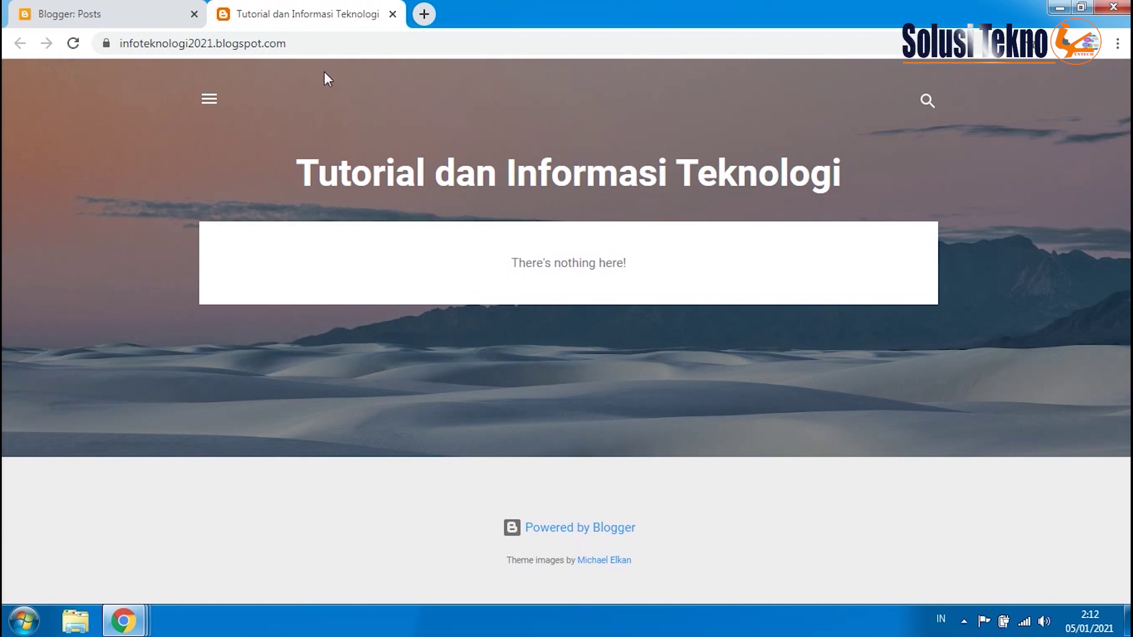
# - Inspect the live blog's web address, then return to the 'Blogger: Posts' tab
pyautogui.click(298, 44)
pyautogui.click(285, 83)
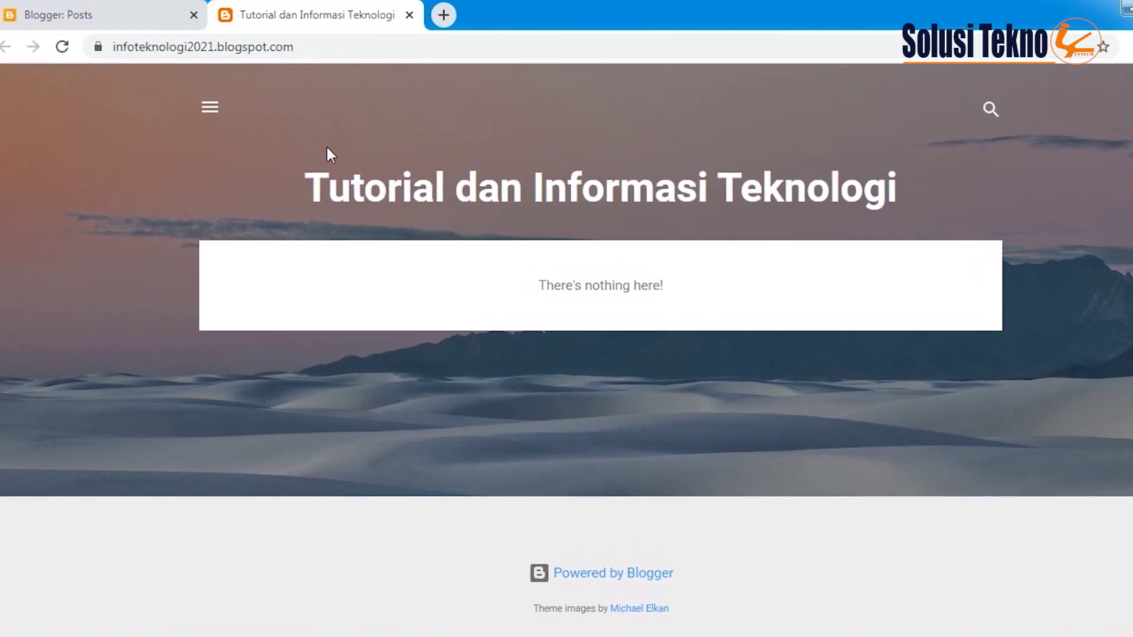
pyautogui.click(302, 54)
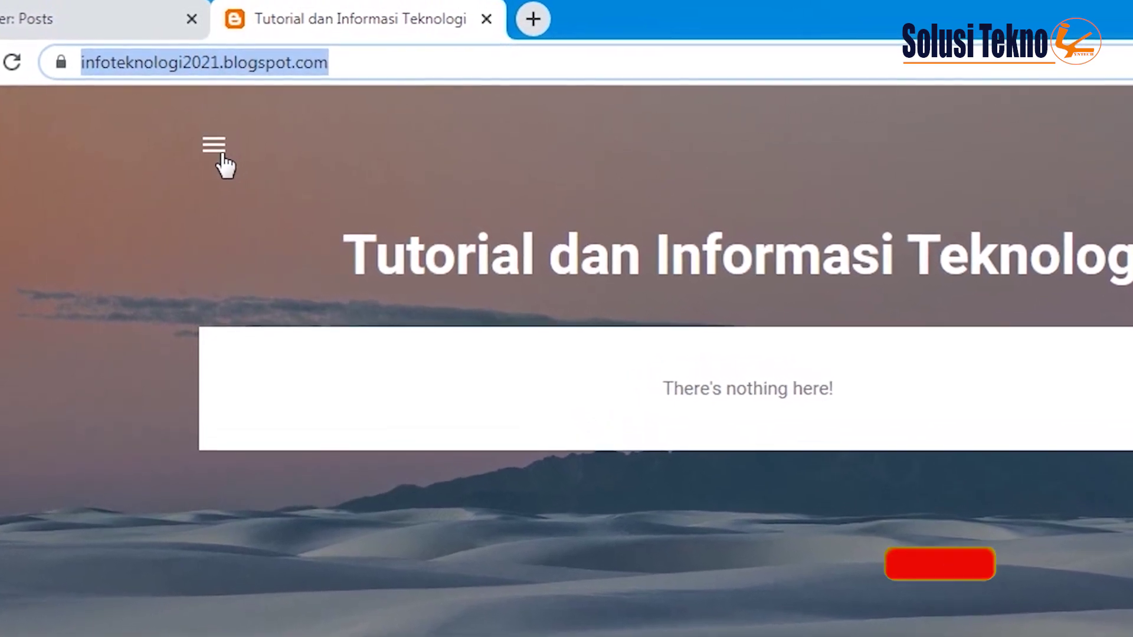
pyautogui.click(210, 204)
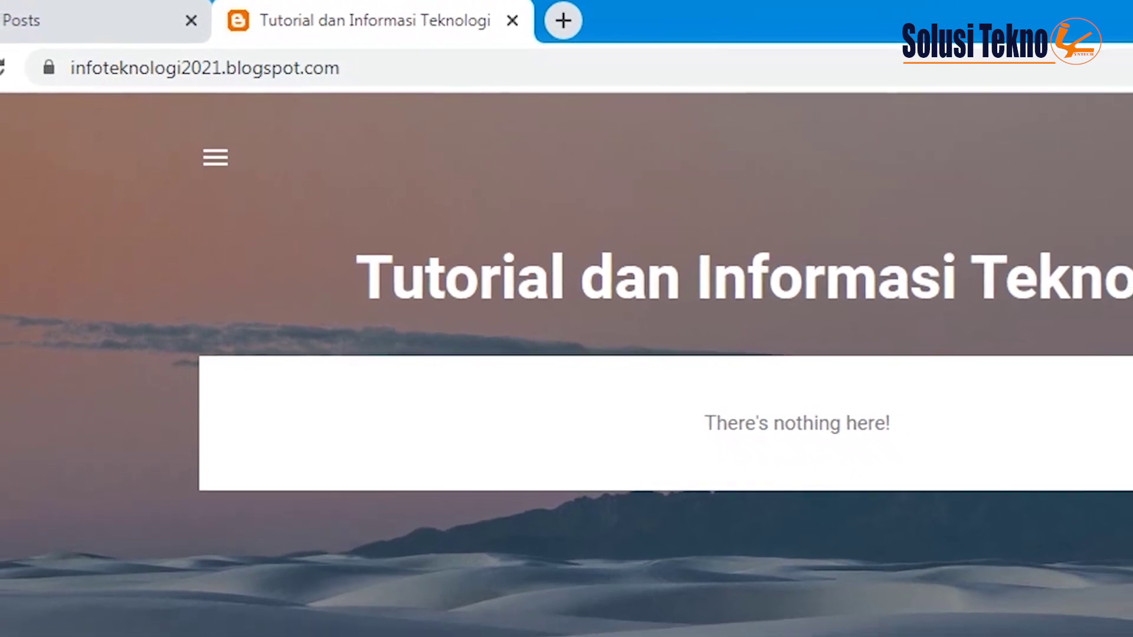
pyautogui.click(57, 20)
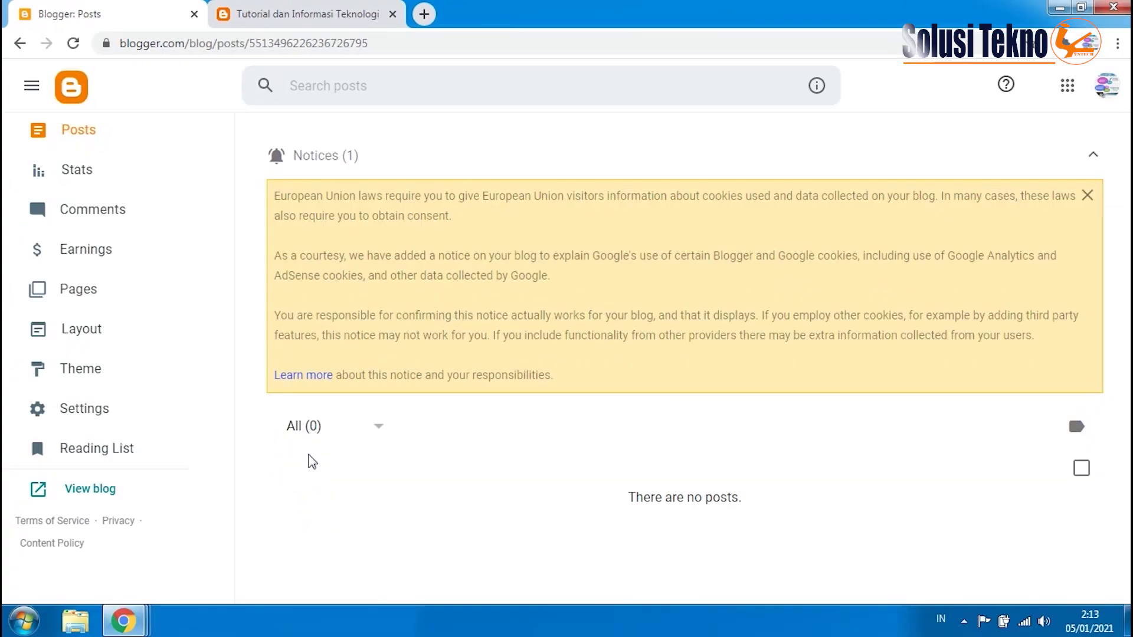
# - Reload the Posts list from the sidebar, then go to the Stats page
pyautogui.moveTo(228, 342); pyautogui.dragTo(232, 217)
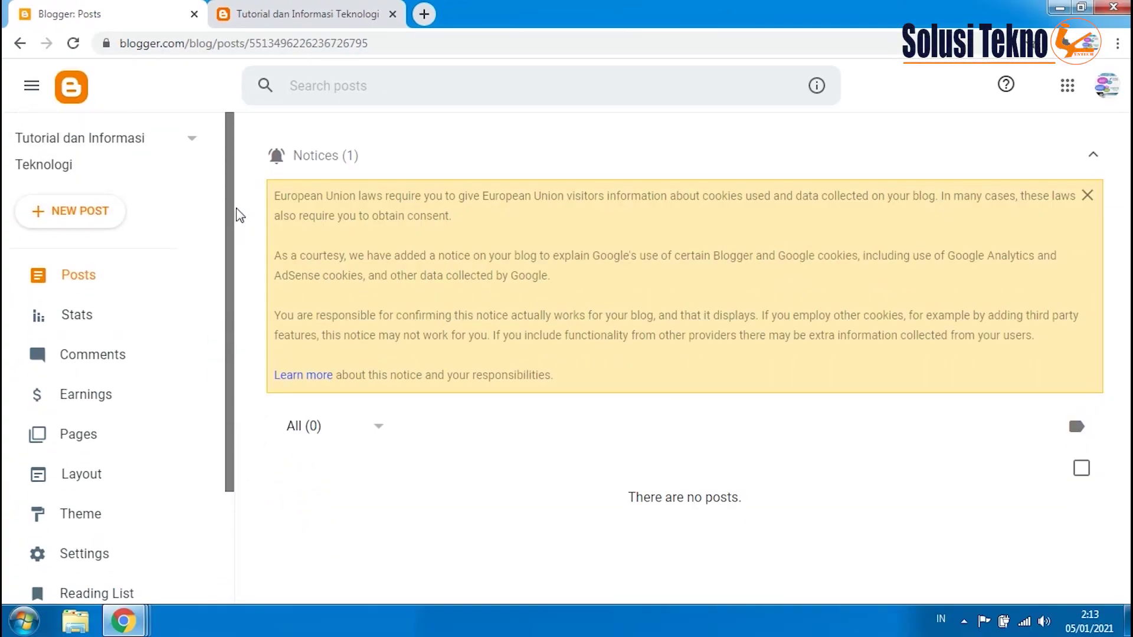
pyautogui.click(85, 276)
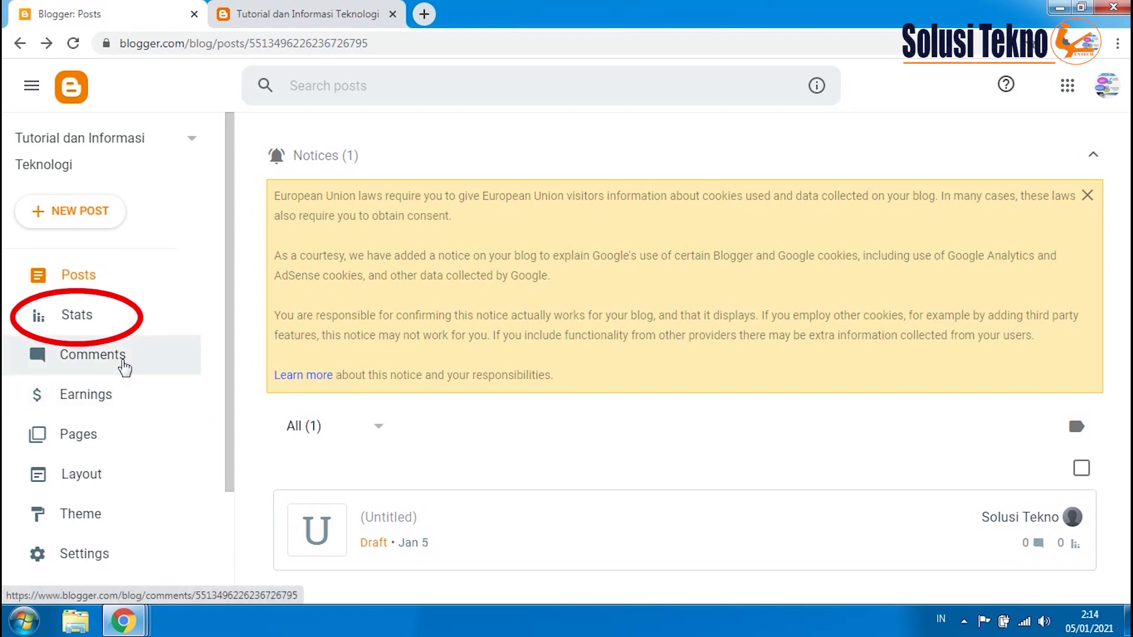
pyautogui.click(91, 328)
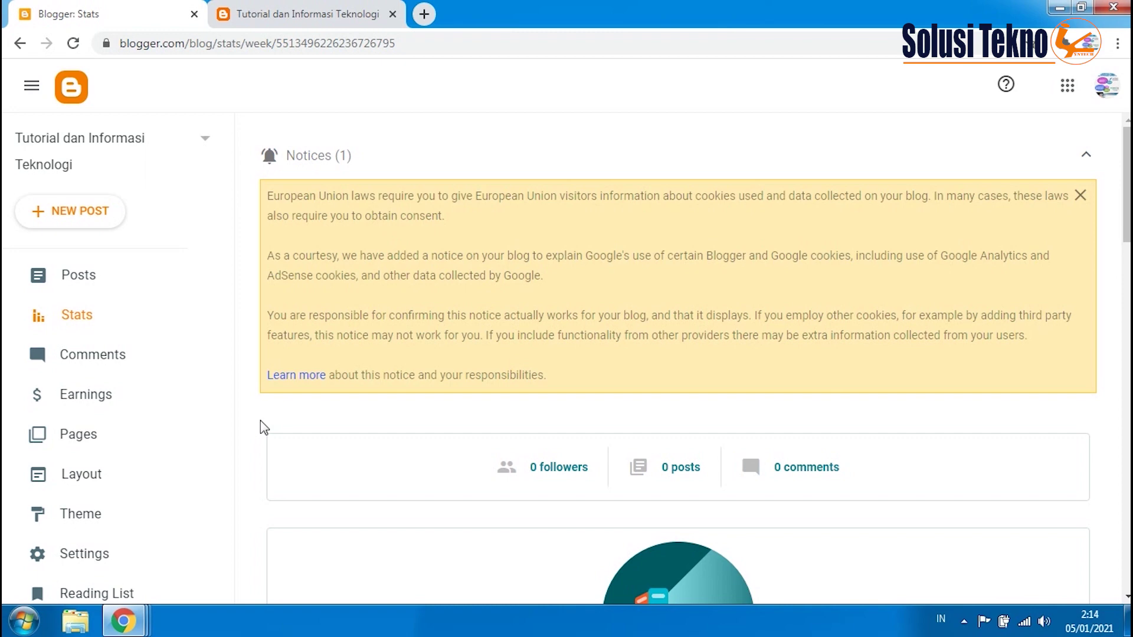
# - Scroll through the empty Stats cards, then go to Comments
pyautogui.scroll(-4, 584, 472)
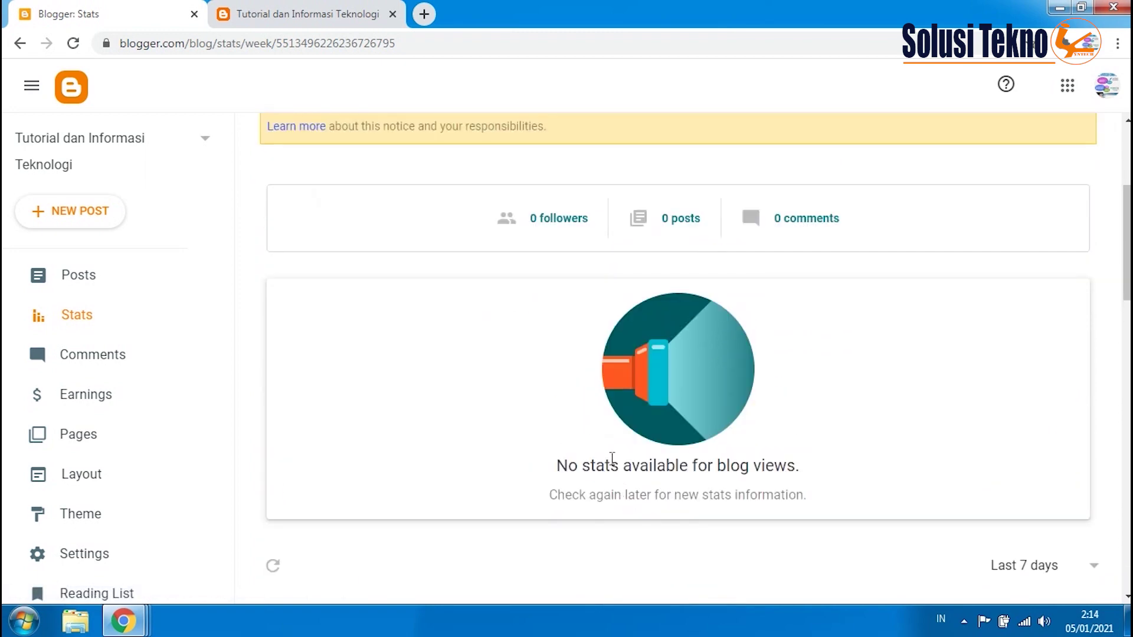
pyautogui.scroll(-4, 607, 457)
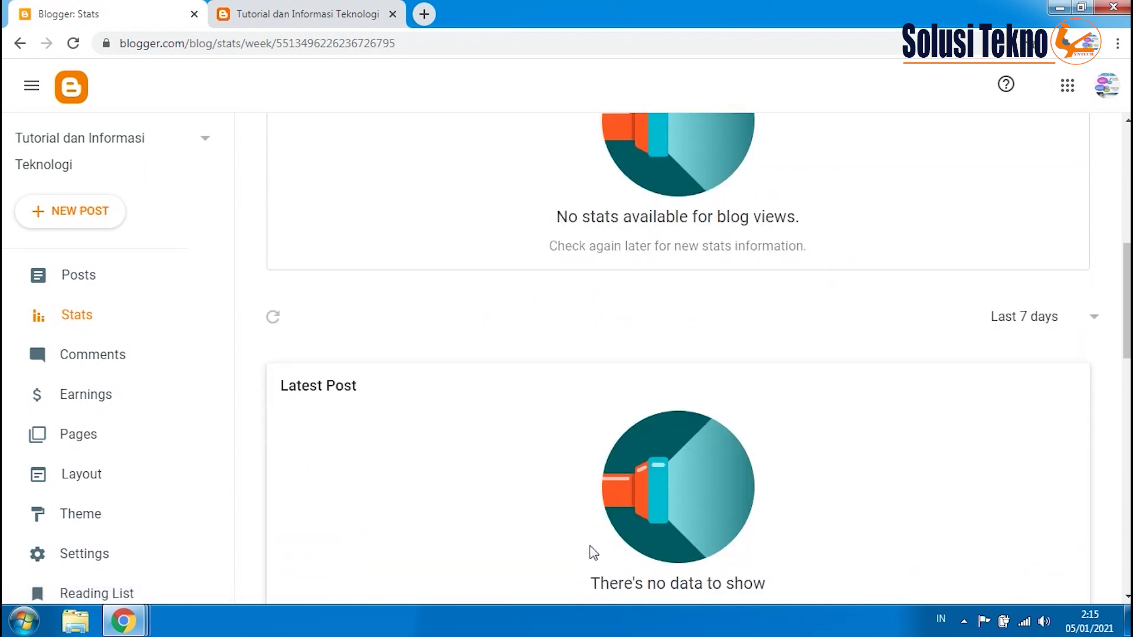
pyautogui.scroll(-9, 589, 548)
pyautogui.scroll(-6, 563, 560)
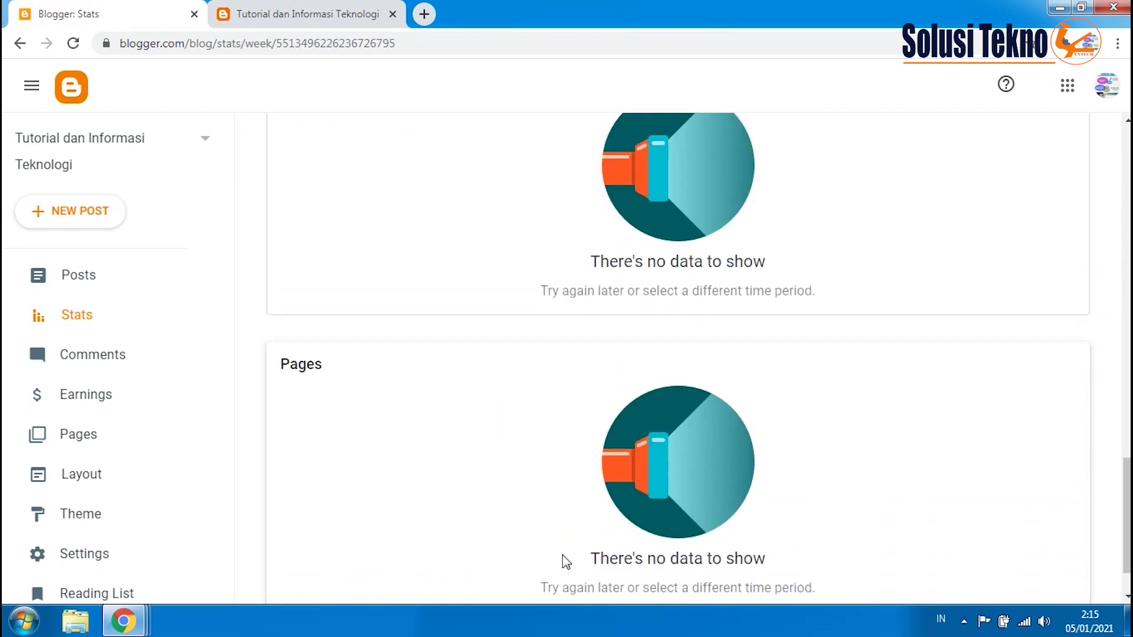
pyautogui.scroll(14, 554, 557)
pyautogui.scroll(6, 540, 552)
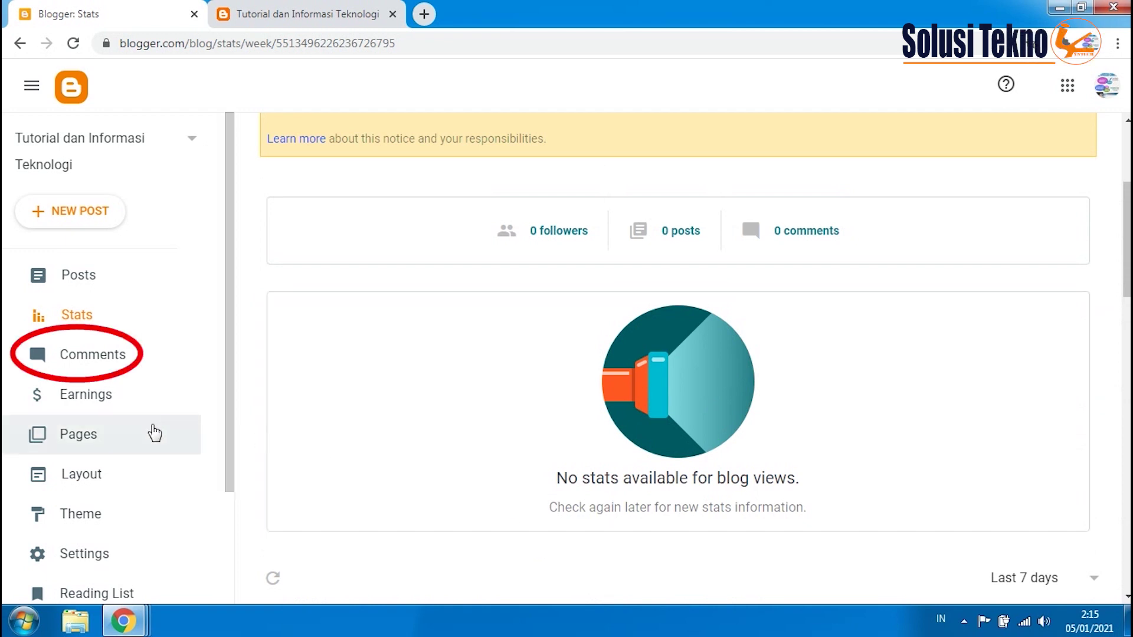
pyautogui.click(84, 361)
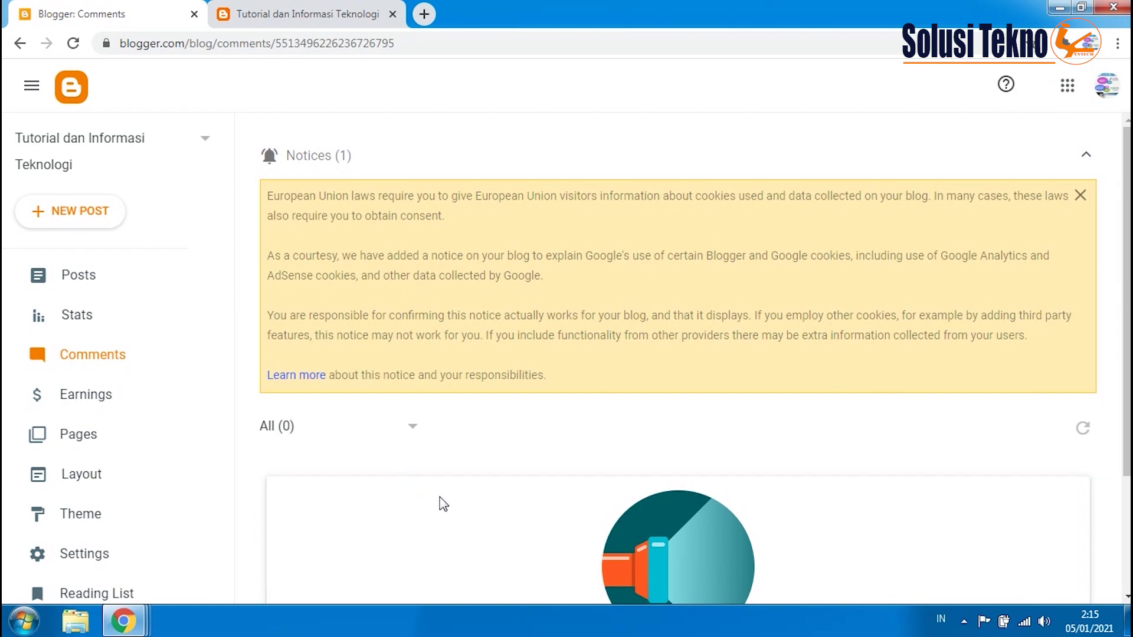
# - Check the Comments page, dismiss the EU cookie notice, and go to Earnings
pyautogui.scroll(-1, 443, 504)
pyautogui.scroll(-1, 443, 503)
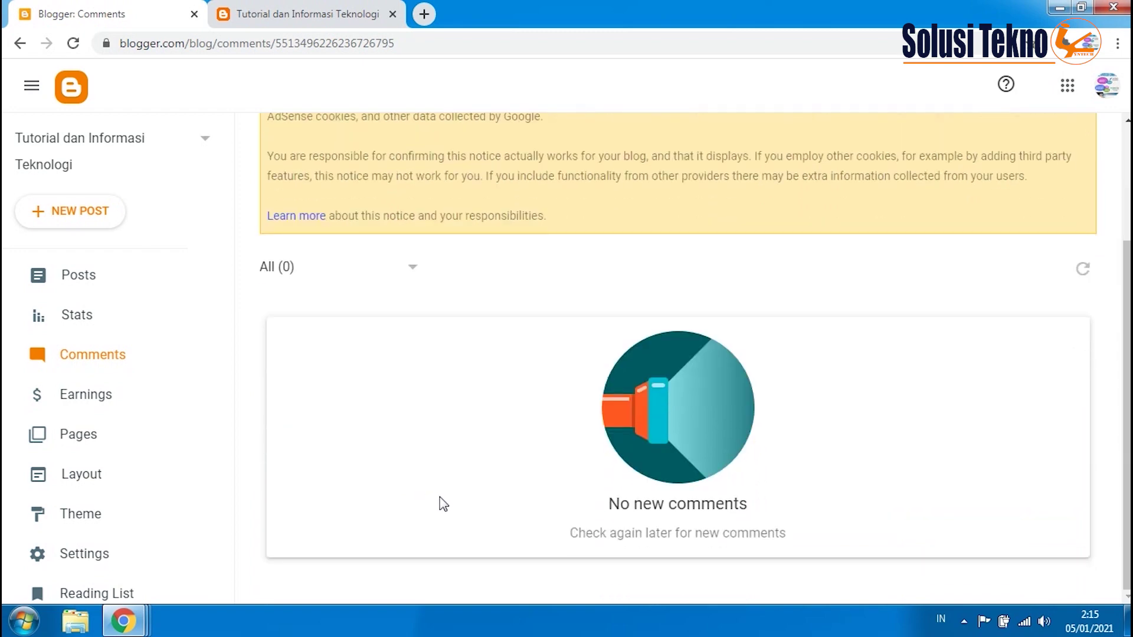
pyautogui.scroll(2, 443, 504)
pyautogui.click(1074, 199)
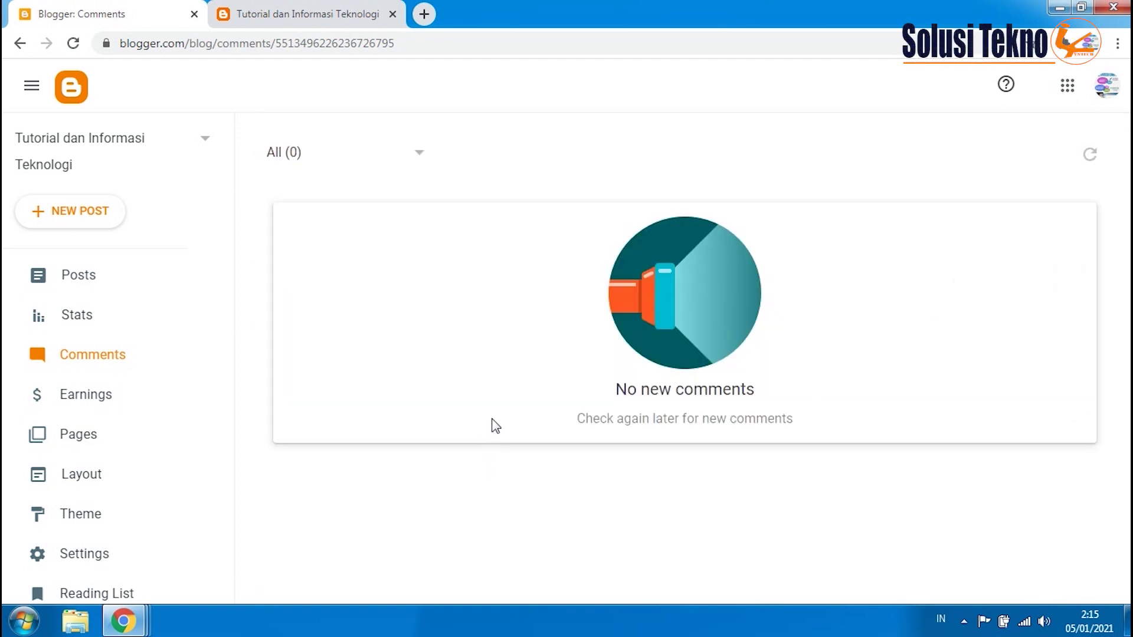
pyautogui.click(92, 402)
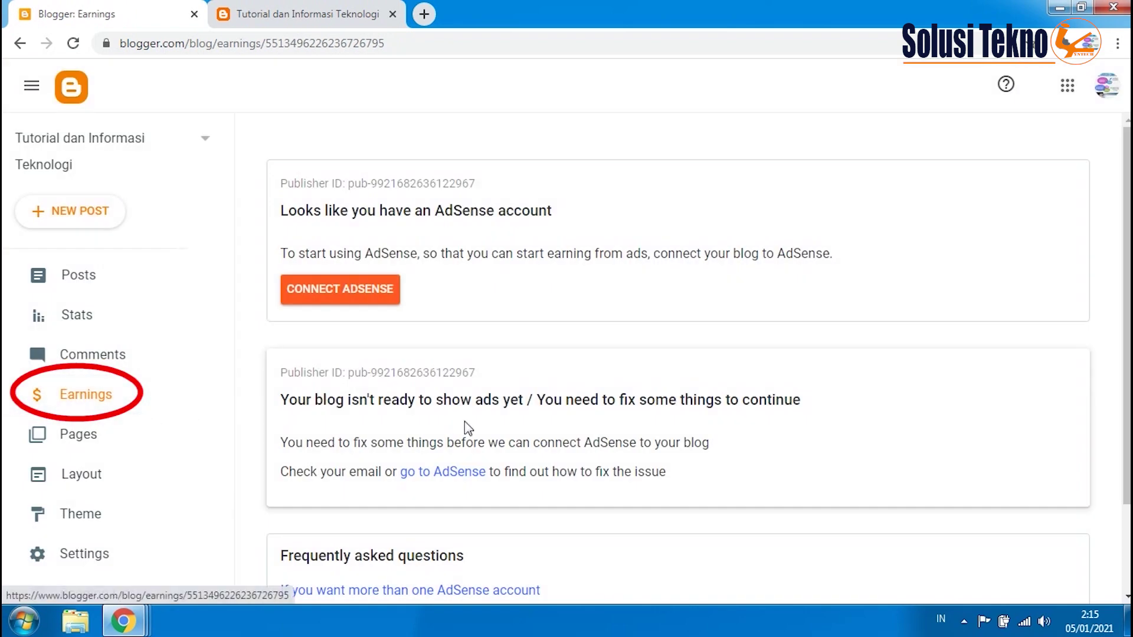
# - Review the Earnings AdSense status, then go to the Layout page
pyautogui.scroll(-2, 567, 422)
pyautogui.scroll(2, 577, 434)
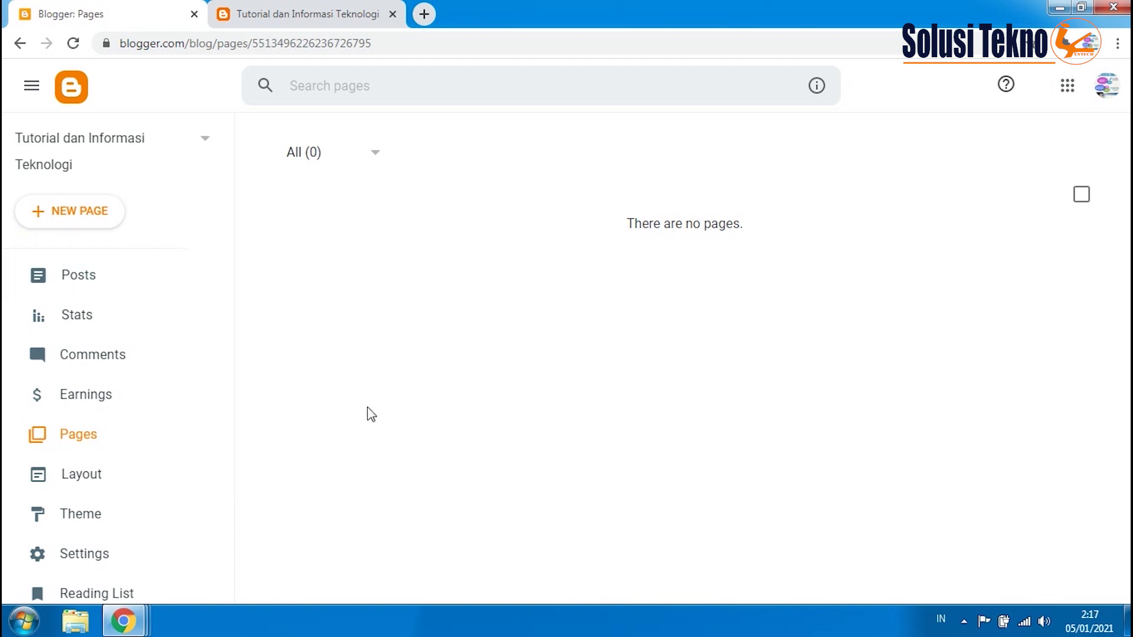
pyautogui.scroll(-2, 198, 475)
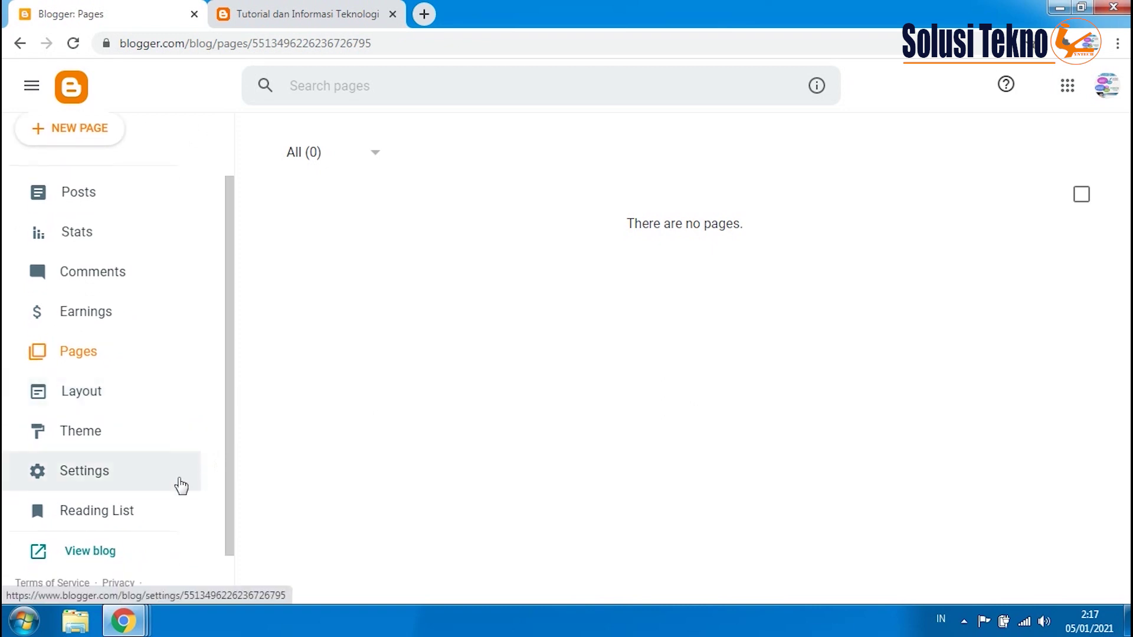
pyautogui.click(85, 396)
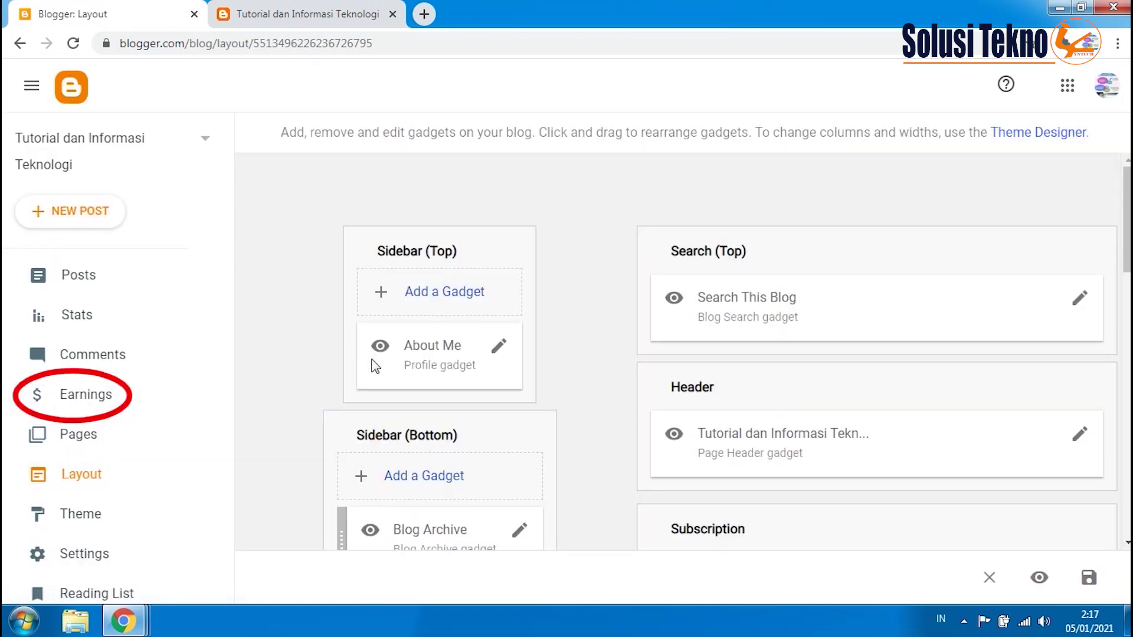
# - Scroll through the Layout page to review gadgets from Sidebar and Header down to Blog Posts
pyautogui.scroll(-2, 463, 327)
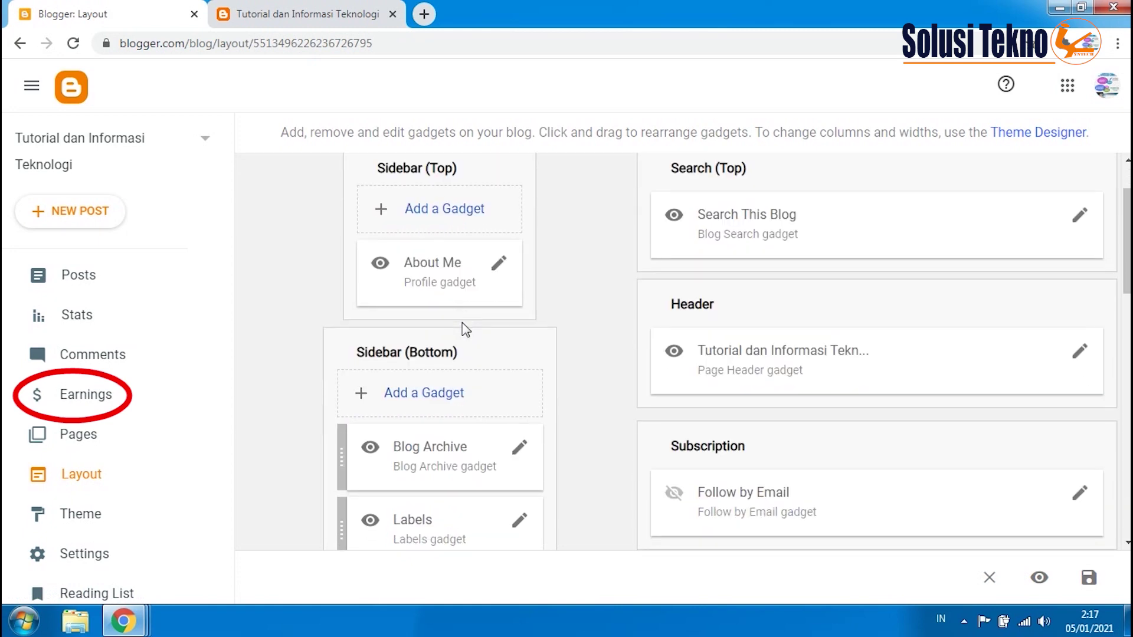
pyautogui.scroll(-4, 465, 327)
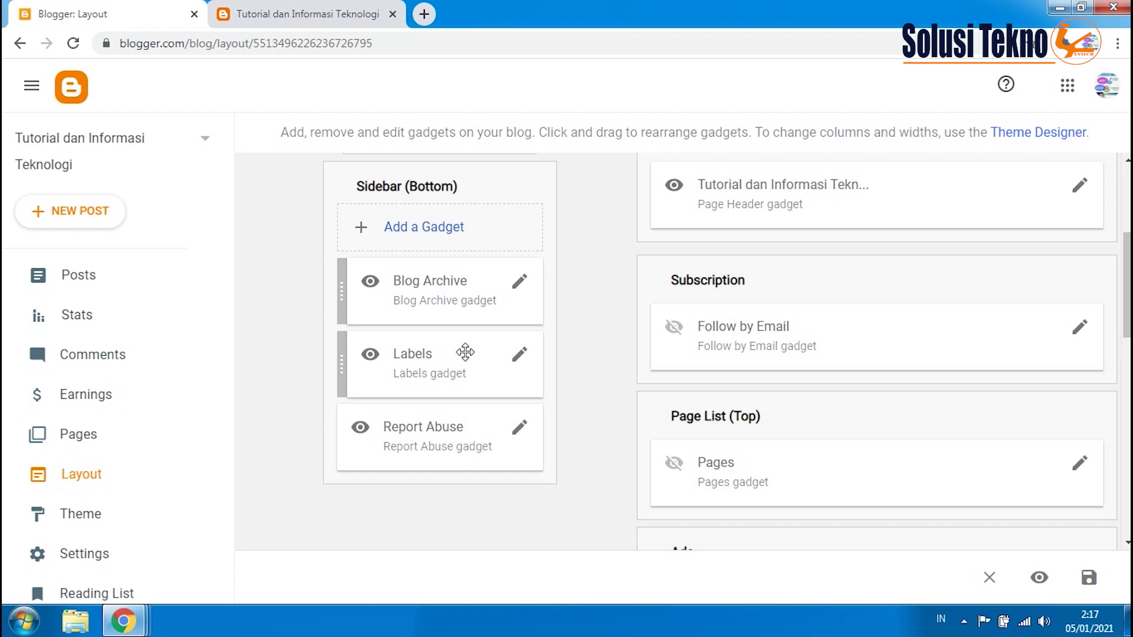
pyautogui.scroll(-5, 463, 354)
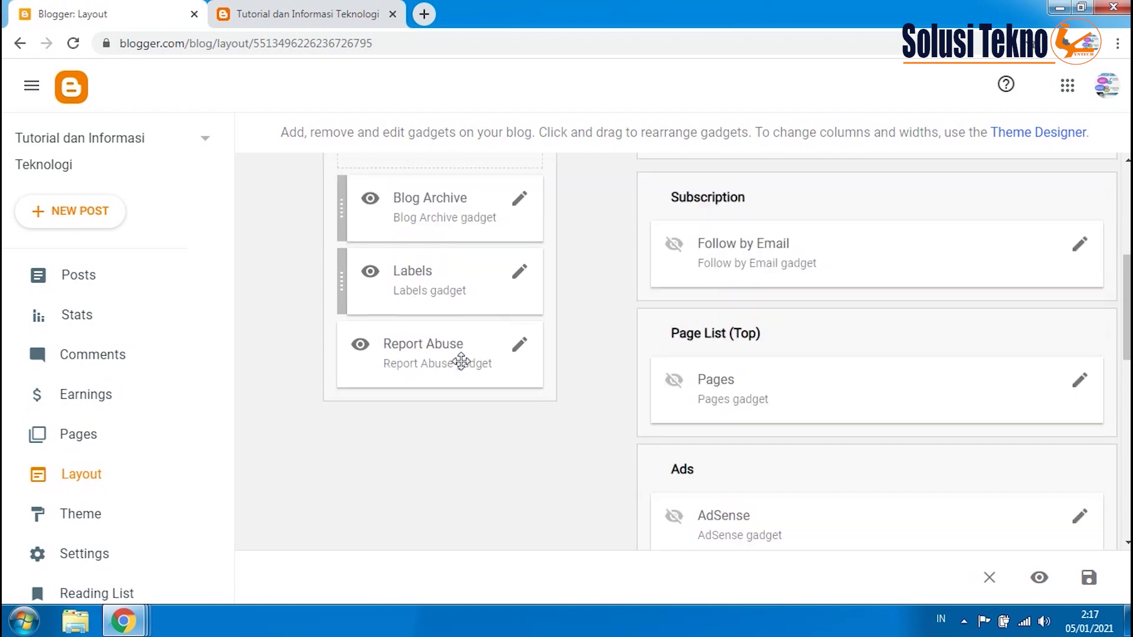
pyautogui.scroll(-7, 465, 370)
pyautogui.scroll(12, 465, 370)
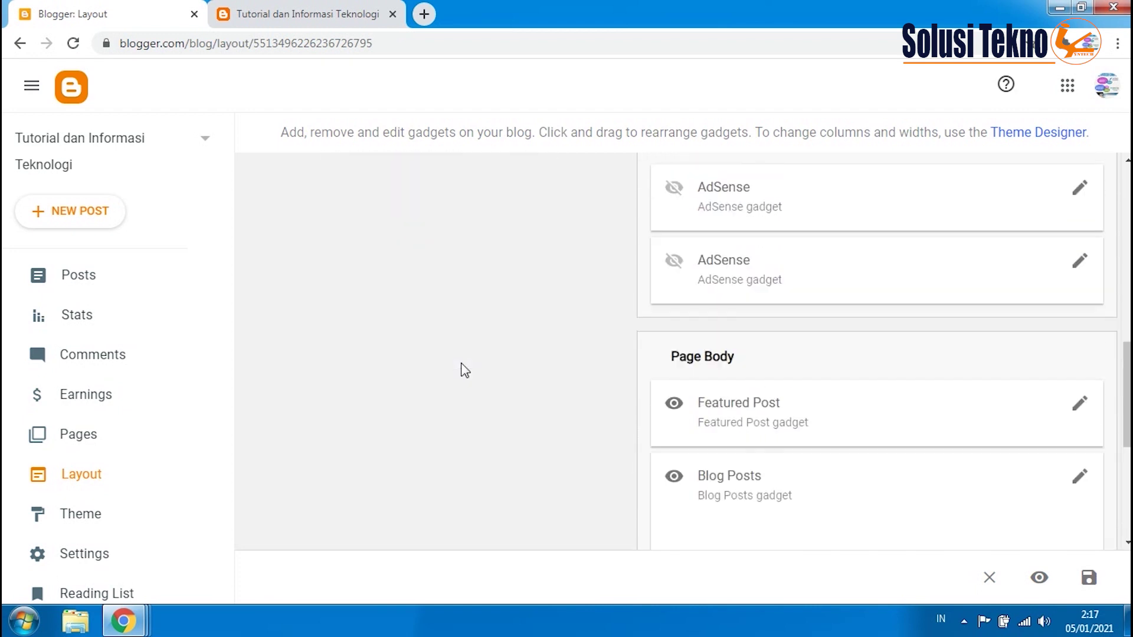
pyautogui.scroll(4, 465, 370)
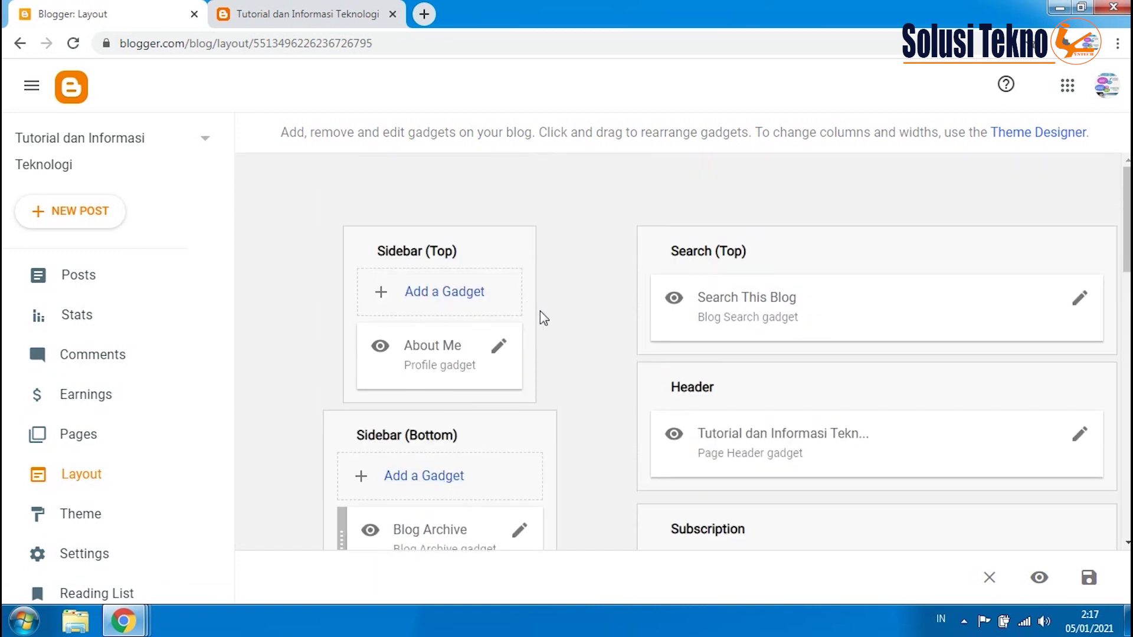
pyautogui.scroll(-5, 331, 220)
pyautogui.scroll(-3, 203, 455)
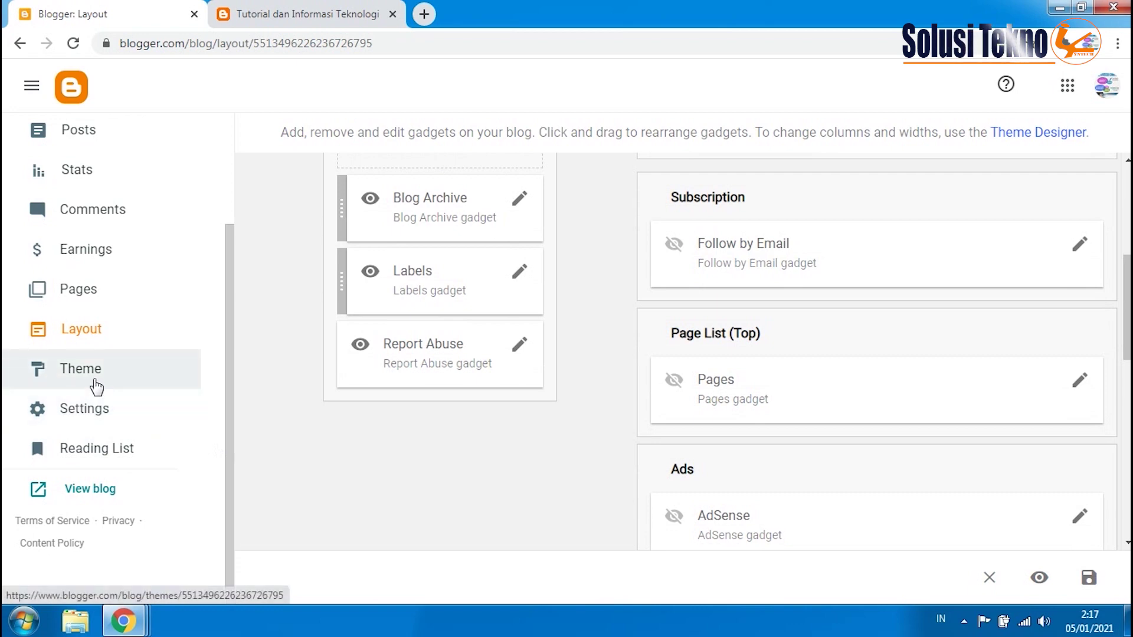
# - Open the Theme gallery and preview the Simple Deep theme
pyautogui.click(94, 383)
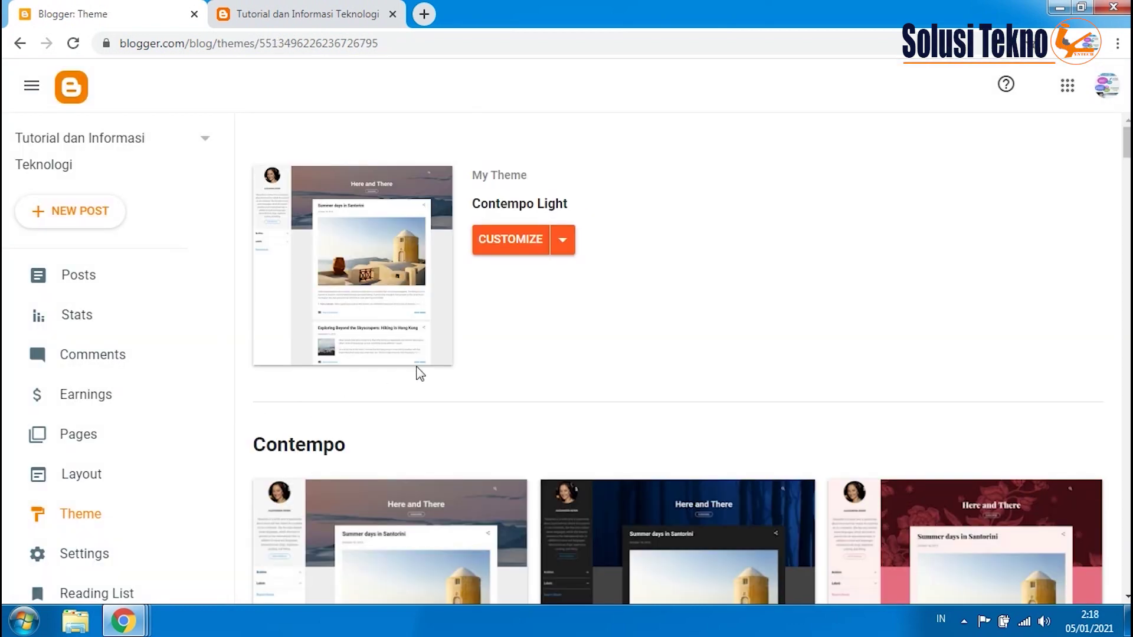
pyautogui.scroll(-6, 435, 371)
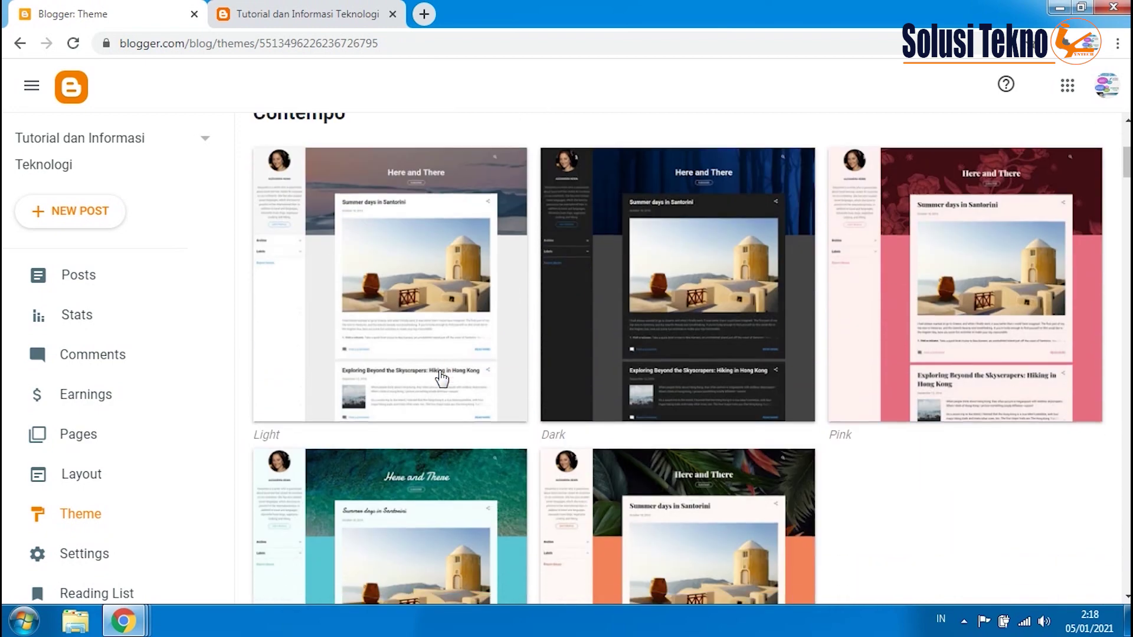
pyautogui.scroll(-1, 443, 380)
pyautogui.scroll(-9, 443, 382)
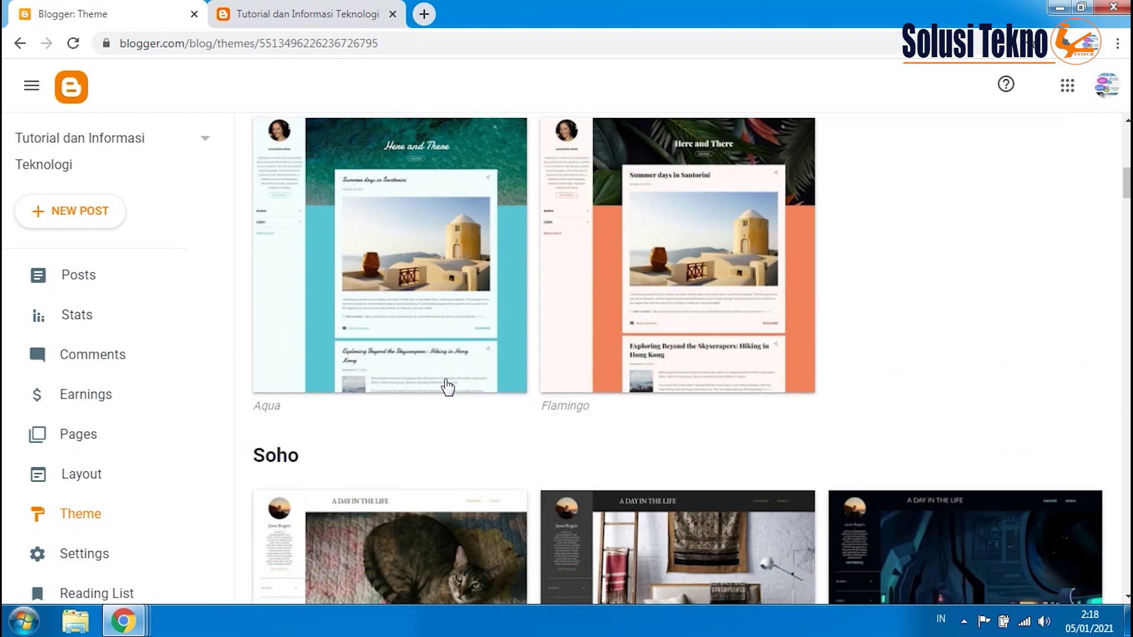
pyautogui.scroll(-12, 448, 389)
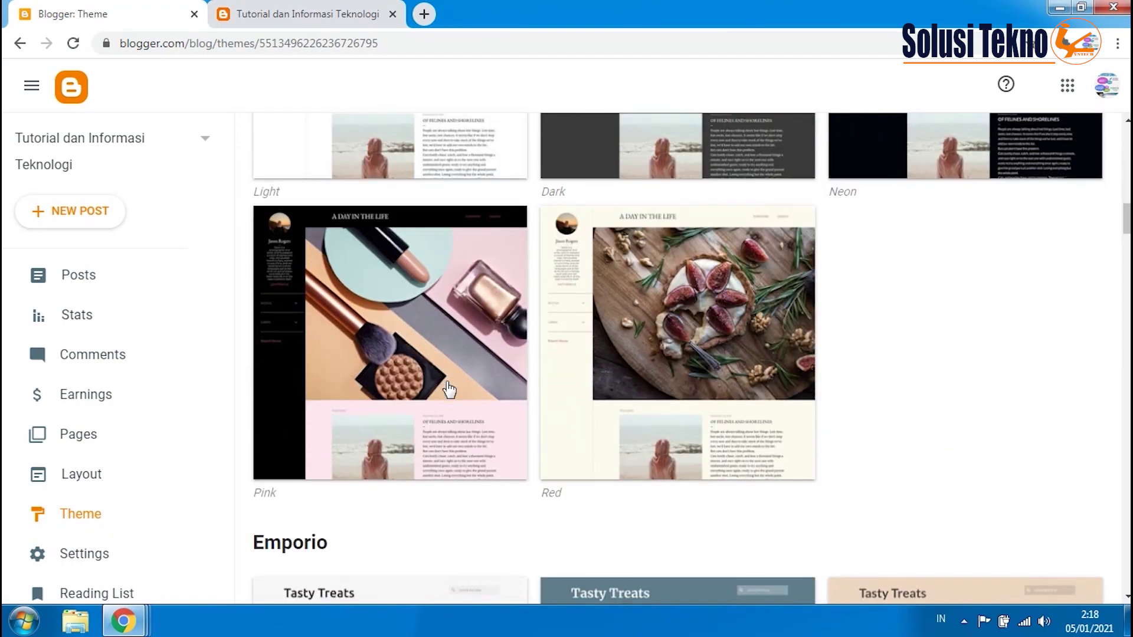
pyautogui.scroll(-17, 448, 383)
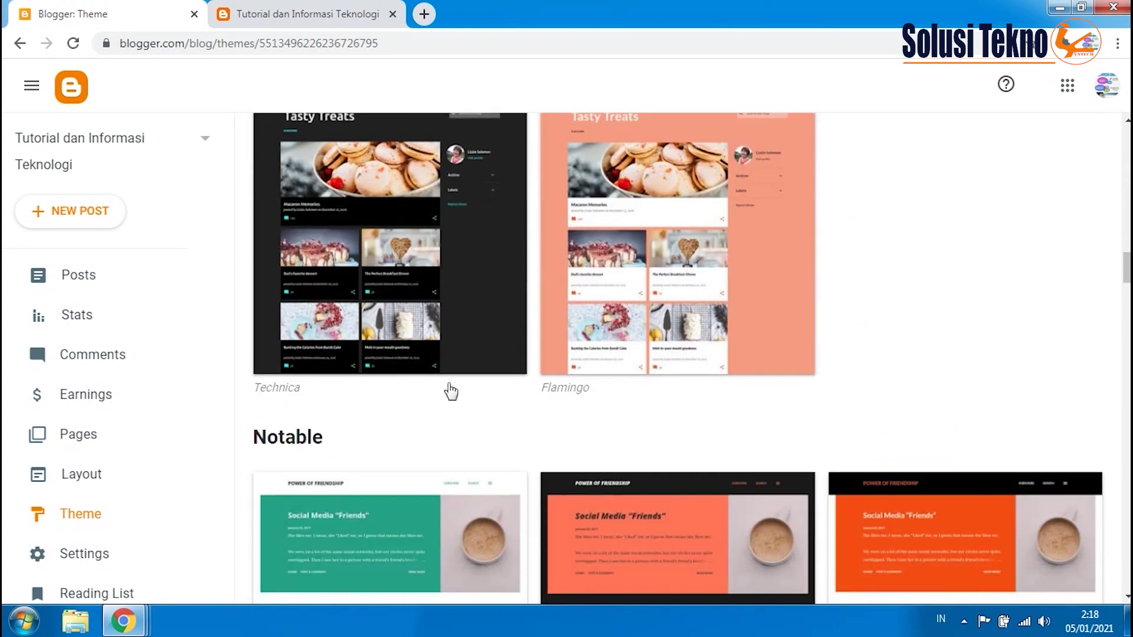
pyautogui.scroll(-14, 448, 378)
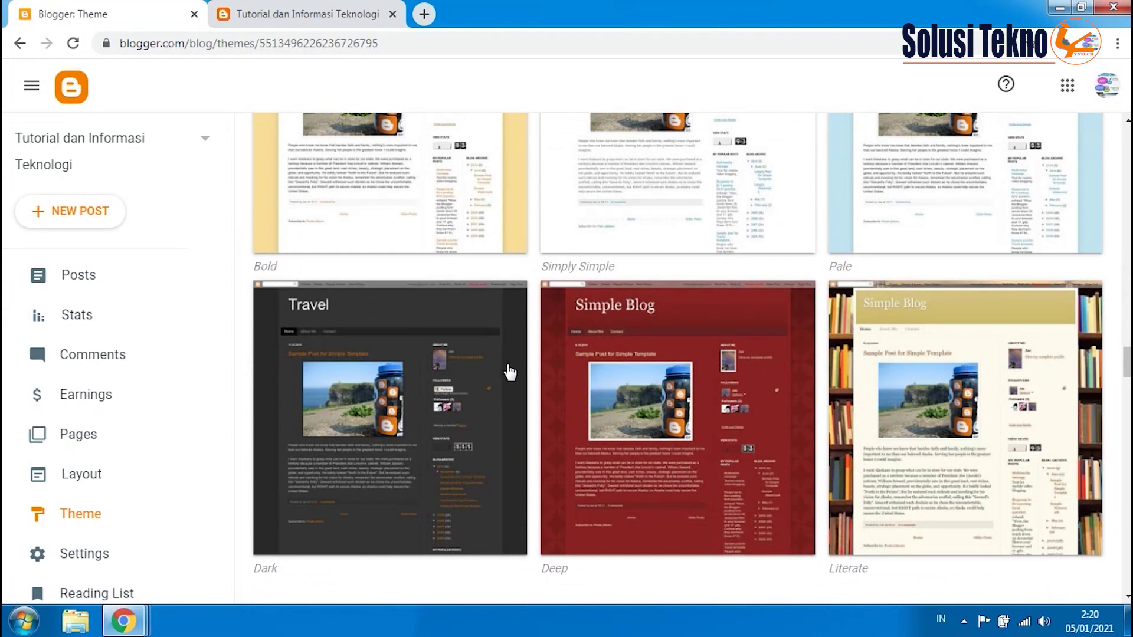
pyautogui.click(679, 424)
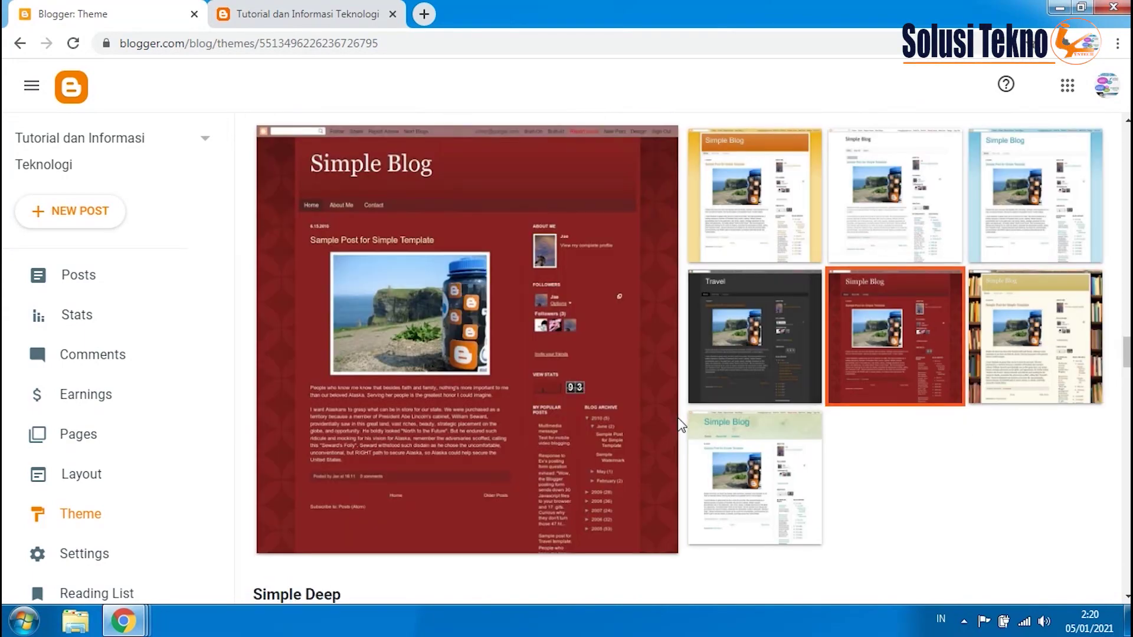
# - Apply the Simple Deep theme to the blog
pyautogui.scroll(-3, 655, 422)
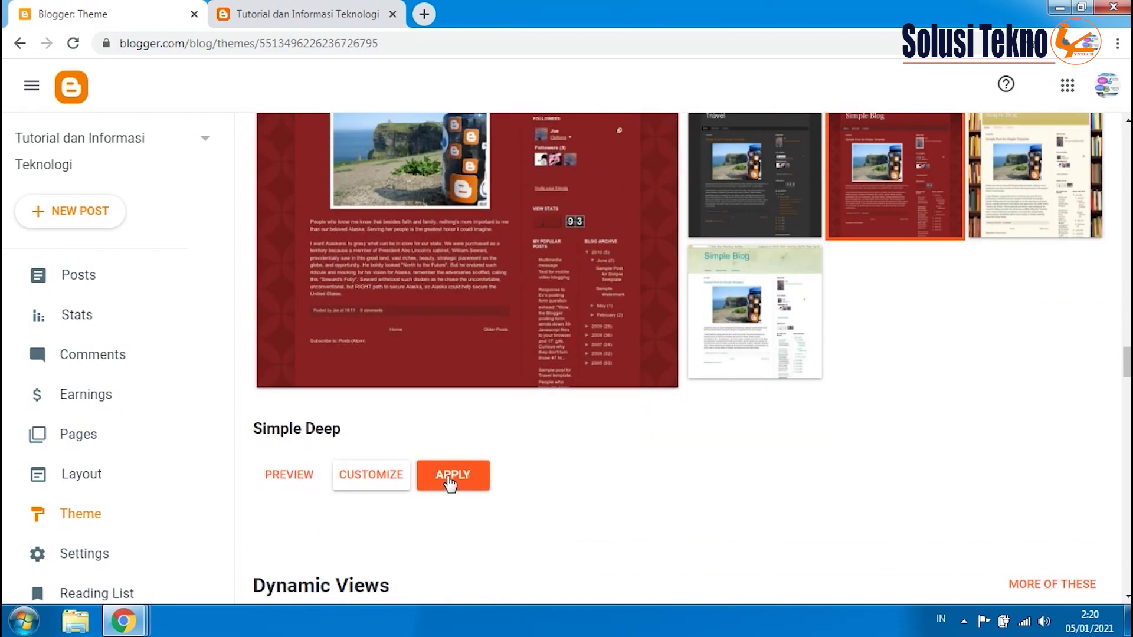
pyautogui.scroll(-2, 450, 483)
pyautogui.scroll(-1, 451, 480)
pyautogui.scroll(5, 452, 478)
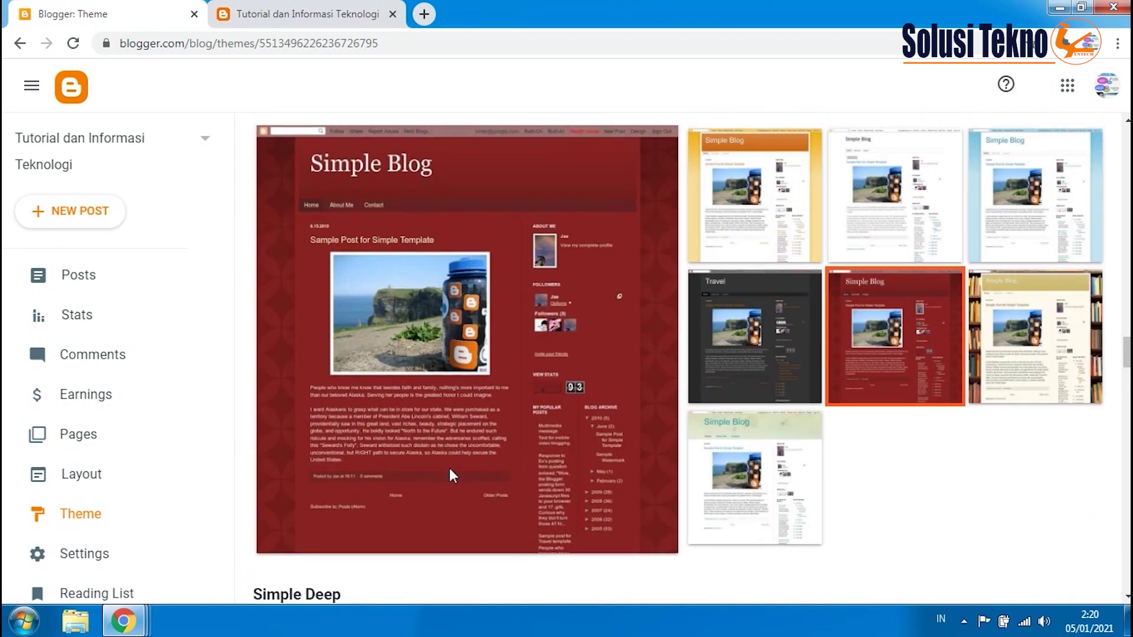
pyautogui.scroll(-2, 448, 469)
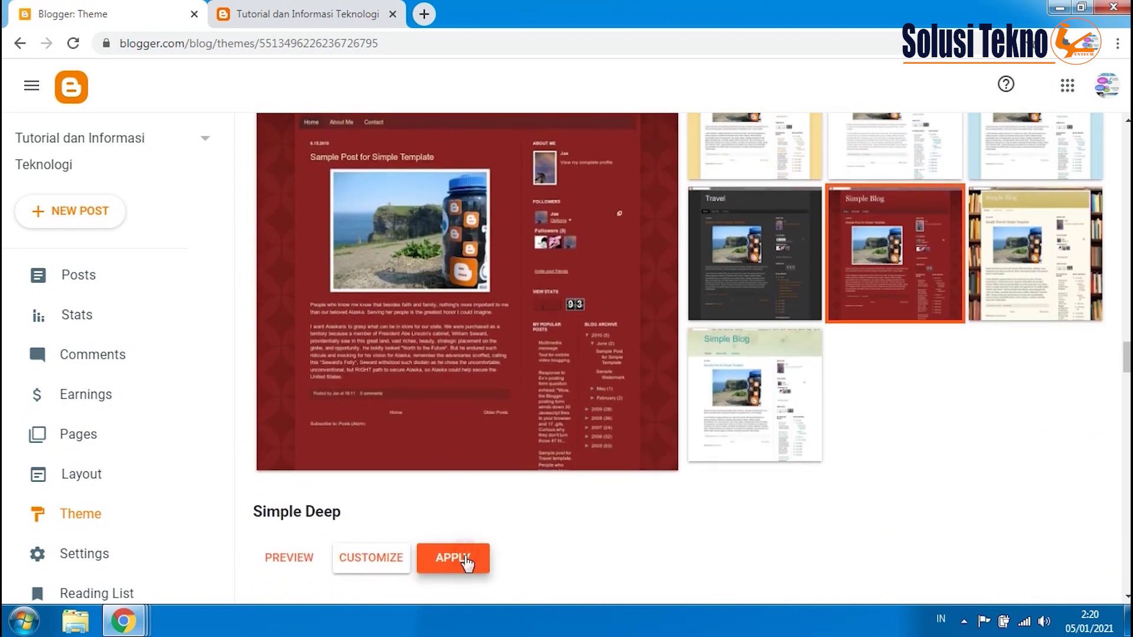
pyautogui.click(463, 561)
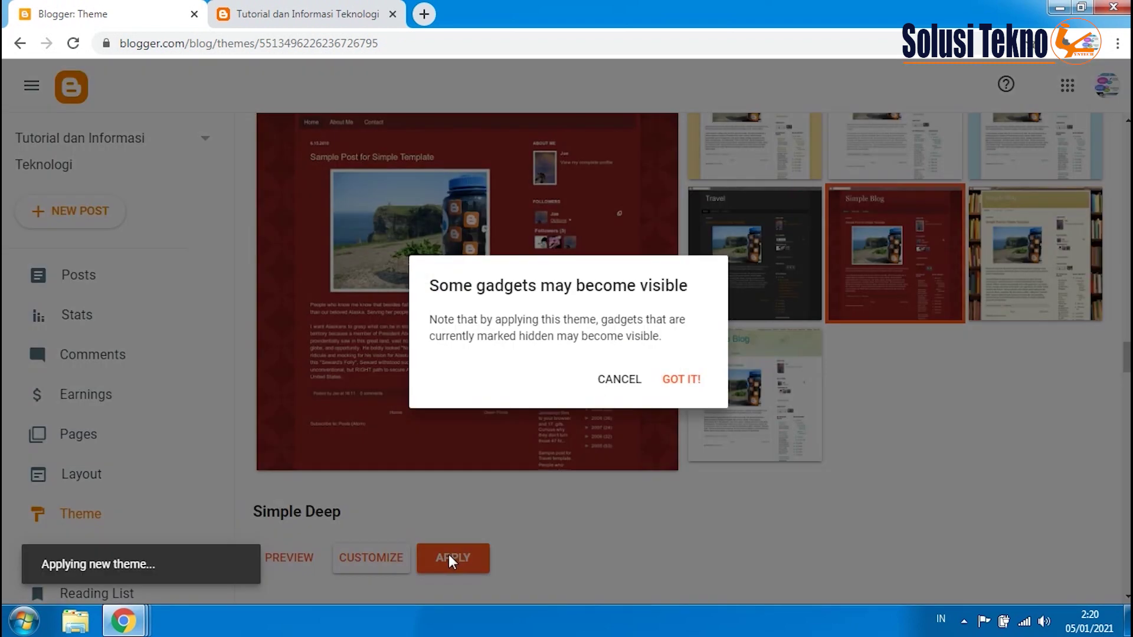
# - Dismiss the hidden-gadgets notice and reload the live blog to check the red Simple Deep layout
pyautogui.click(674, 384)
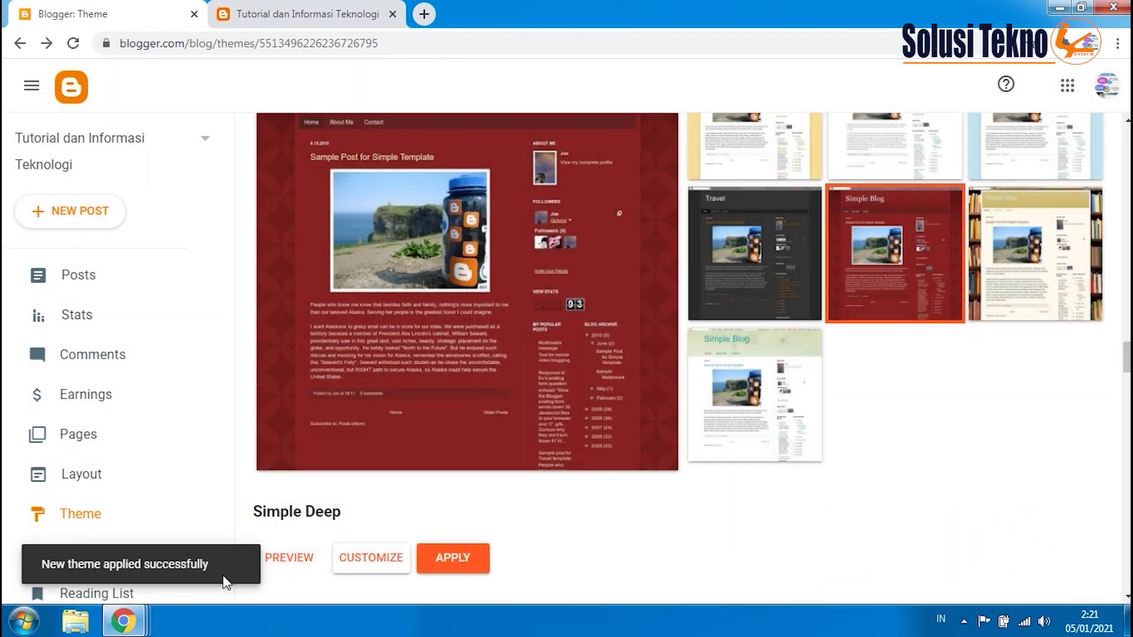
pyautogui.click(314, 12)
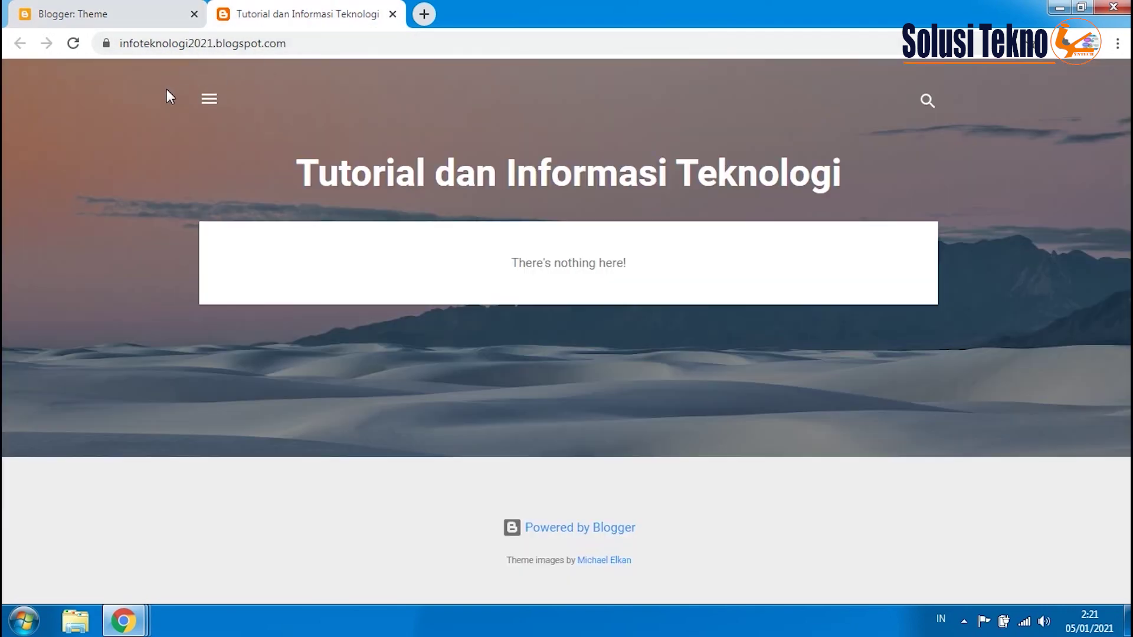
pyautogui.click(74, 43)
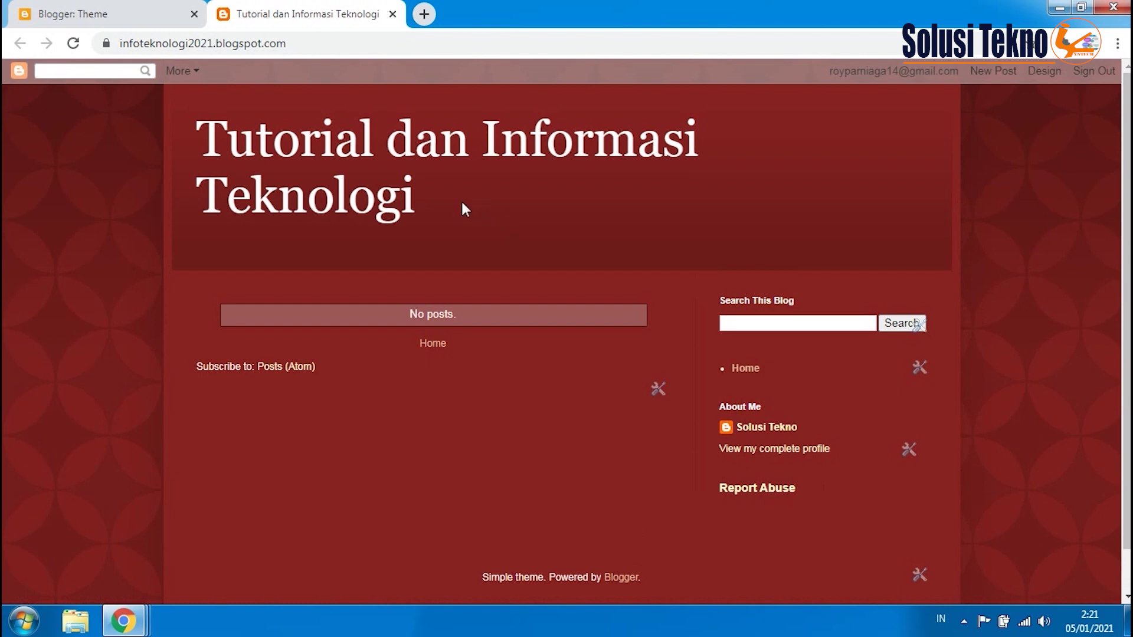
pyautogui.scroll(-1, 425, 195)
pyautogui.click(126, 13)
pyautogui.scroll(-3, 147, 298)
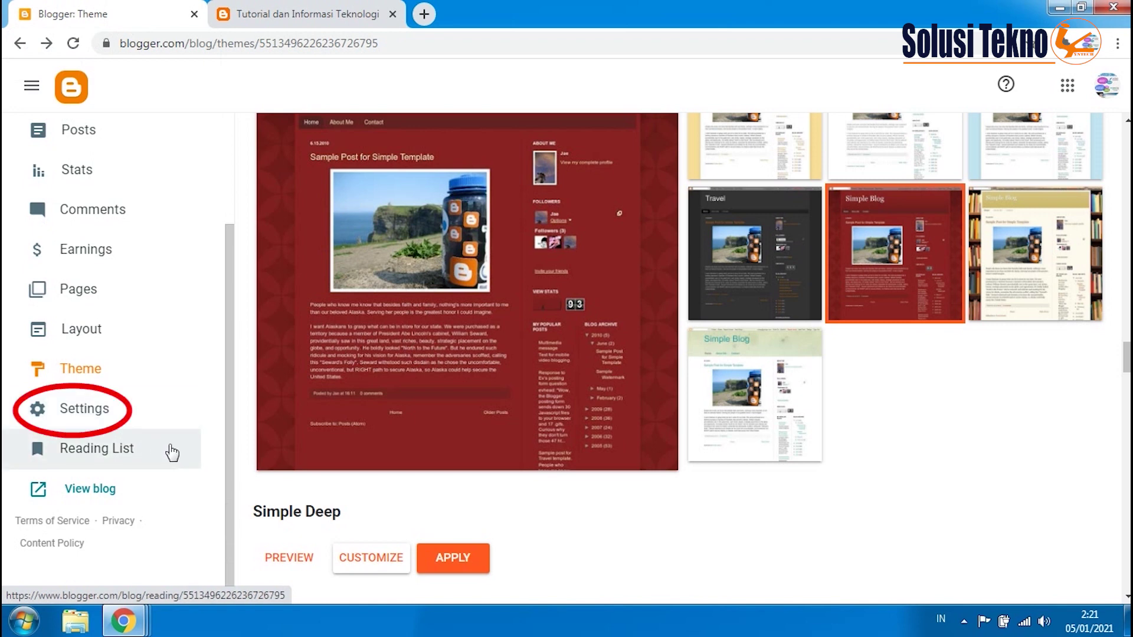
# - Set the blog description to 'teknologi, komputer, mobile, android', leaving the title unchanged
pyautogui.click(103, 407)
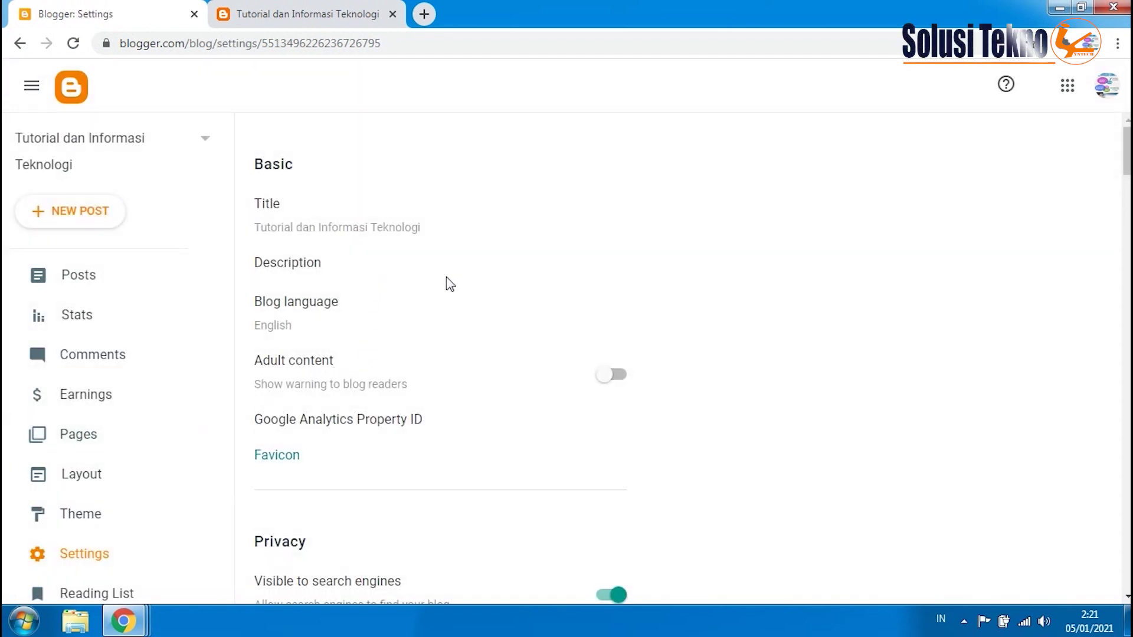
pyautogui.click(411, 230)
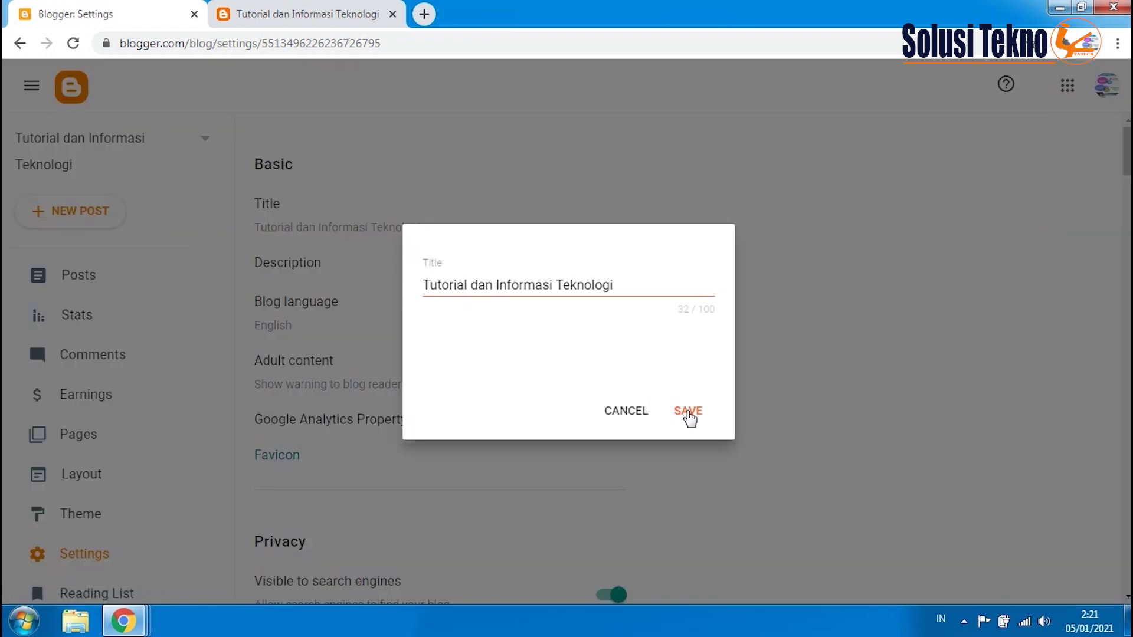
pyautogui.click(688, 413)
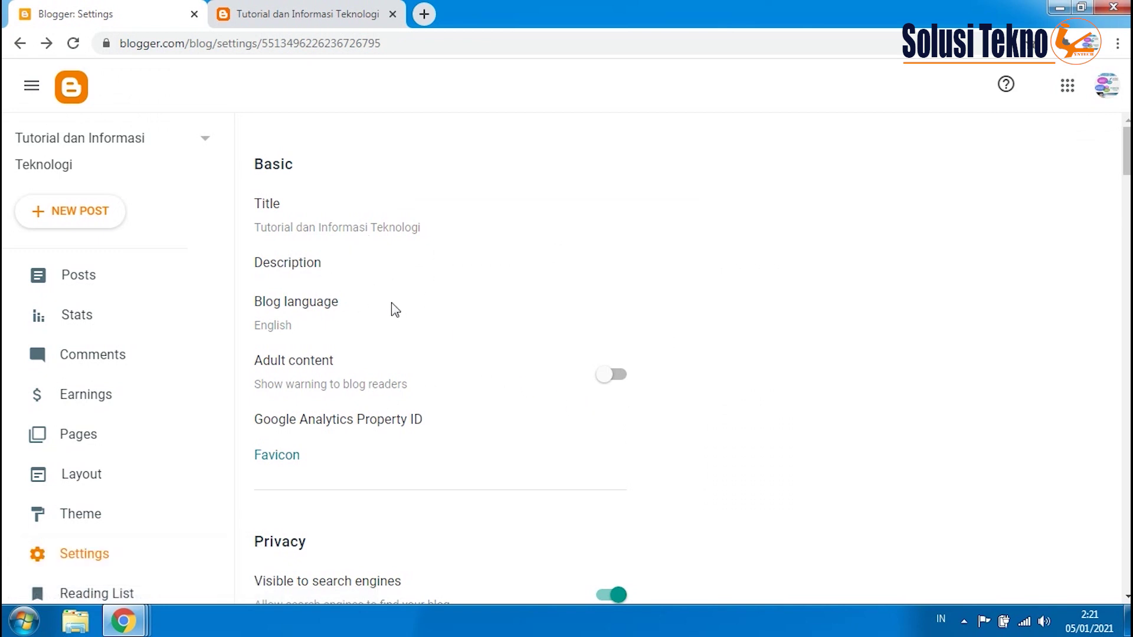
pyautogui.click(321, 273)
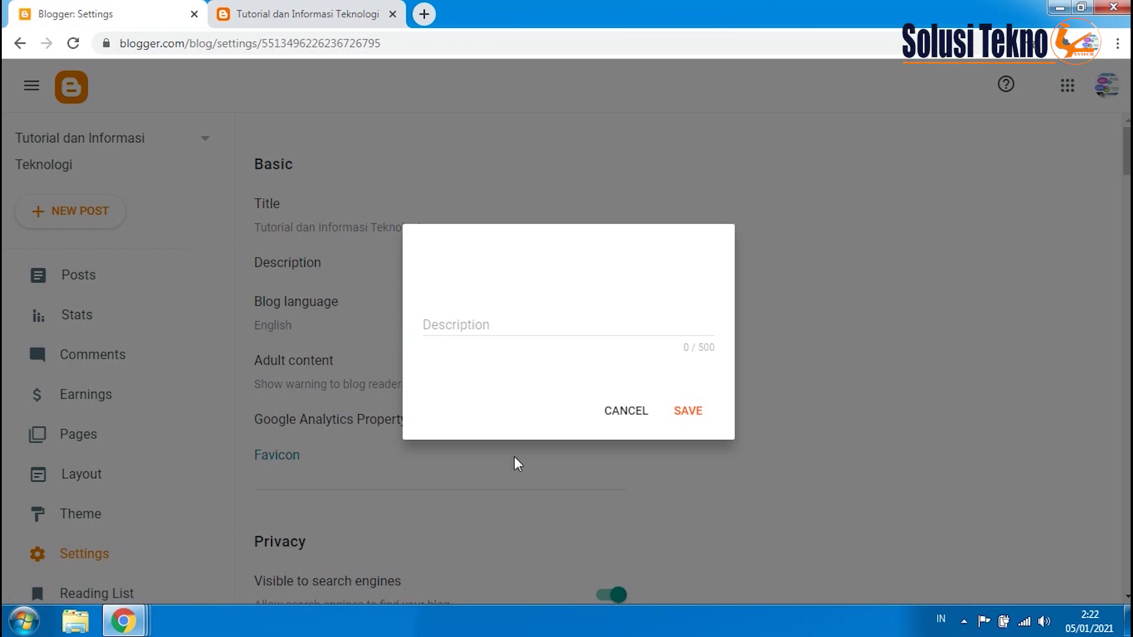
pyautogui.click(468, 323)
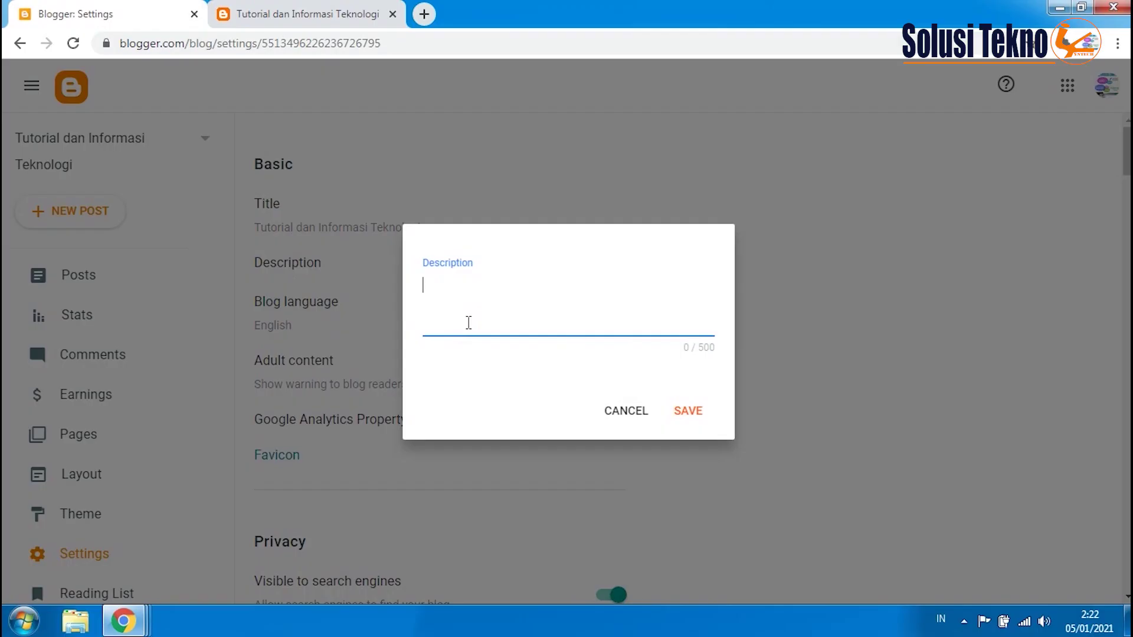
pyautogui.write('teknologi, kompute')
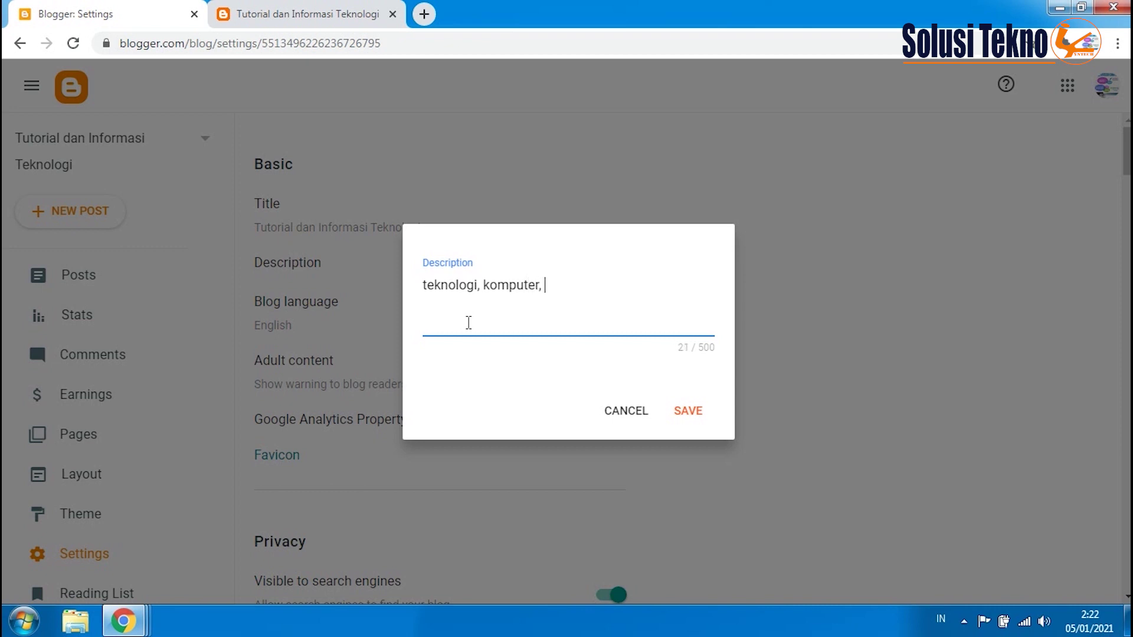
pyautogui.write('r, mobile')
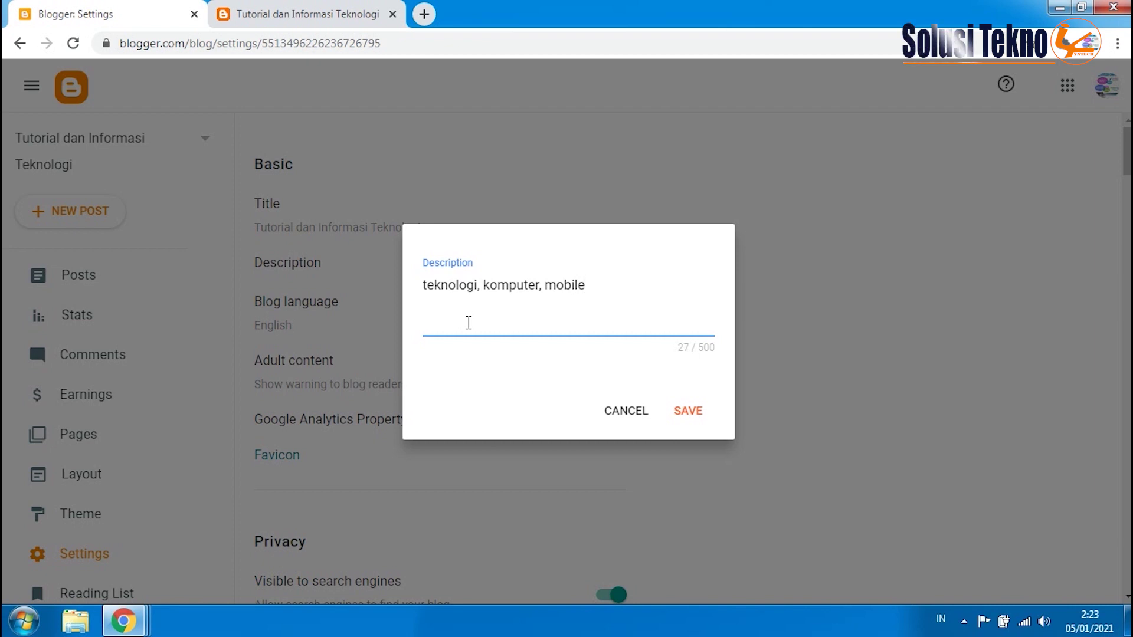
pyautogui.write(', android')
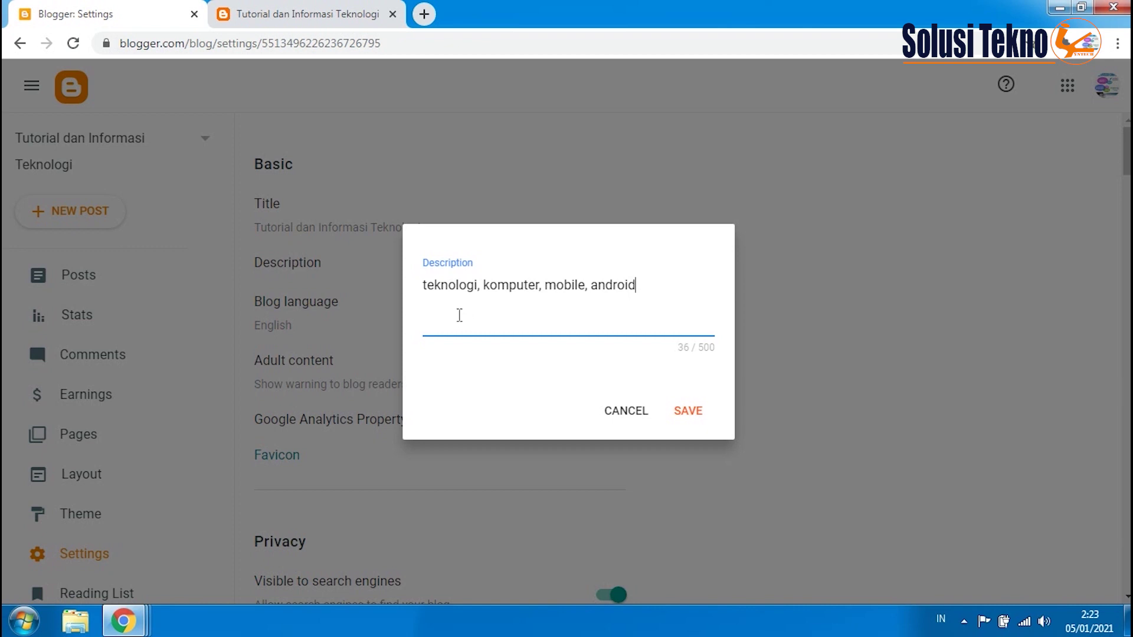
pyautogui.click(693, 415)
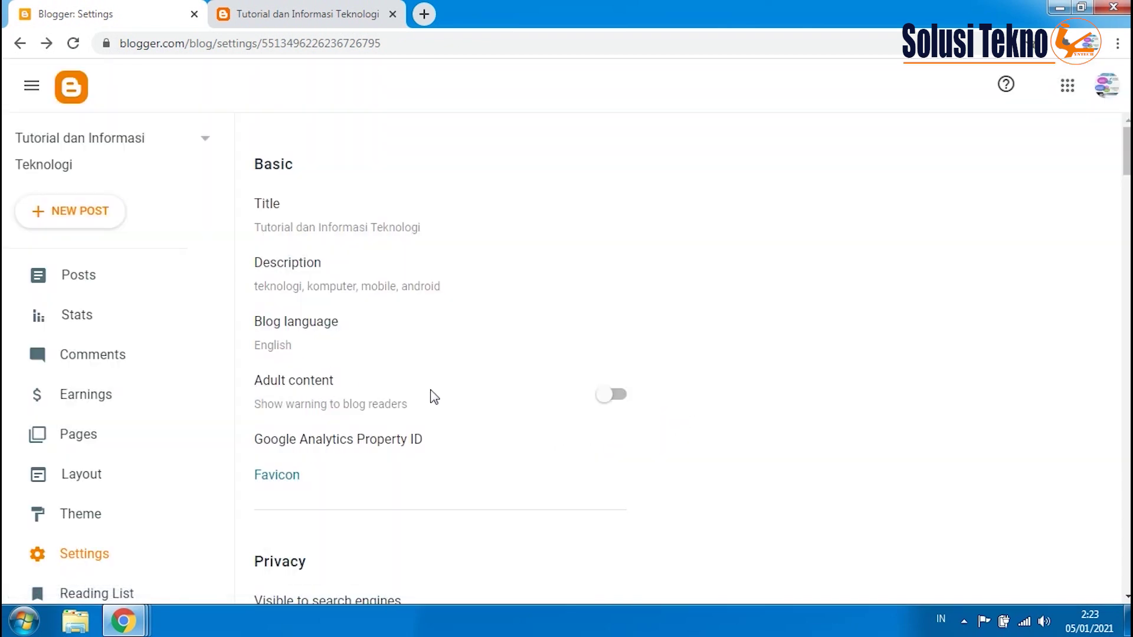
# - Change the blog language to Indonesian - Indonesia and save it
pyautogui.click(296, 334)
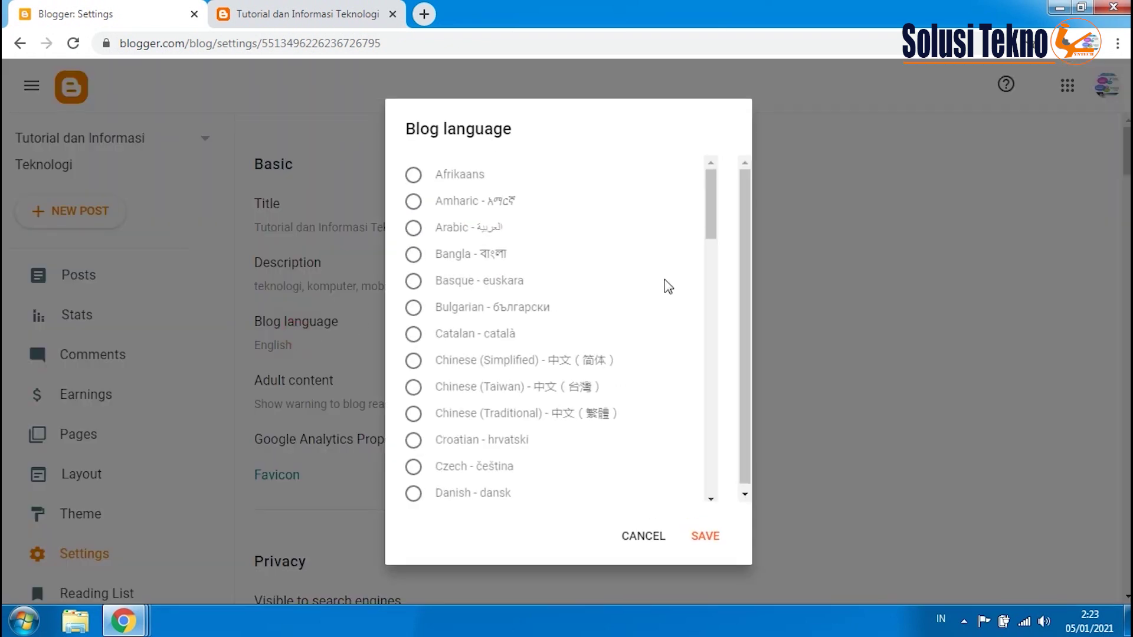
pyautogui.moveTo(709, 193); pyautogui.dragTo(701, 299)
pyautogui.click(533, 407)
pyautogui.click(709, 538)
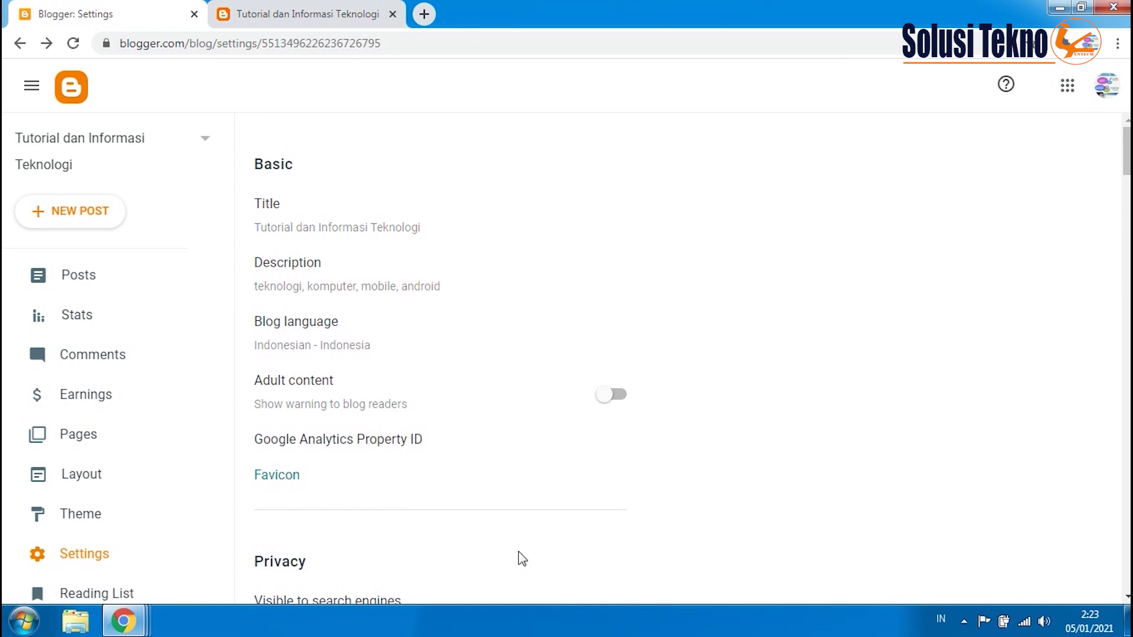
pyautogui.scroll(-1, 514, 548)
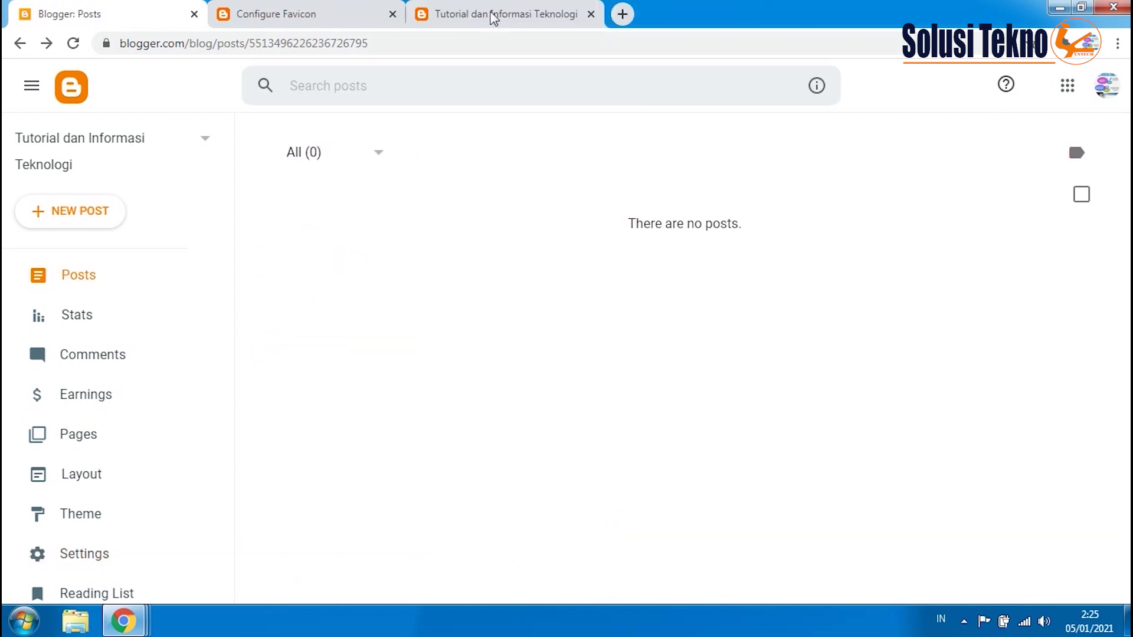
# - View the live blog, showing the red Simple Deep layout with no posts
pyautogui.click(494, 14)
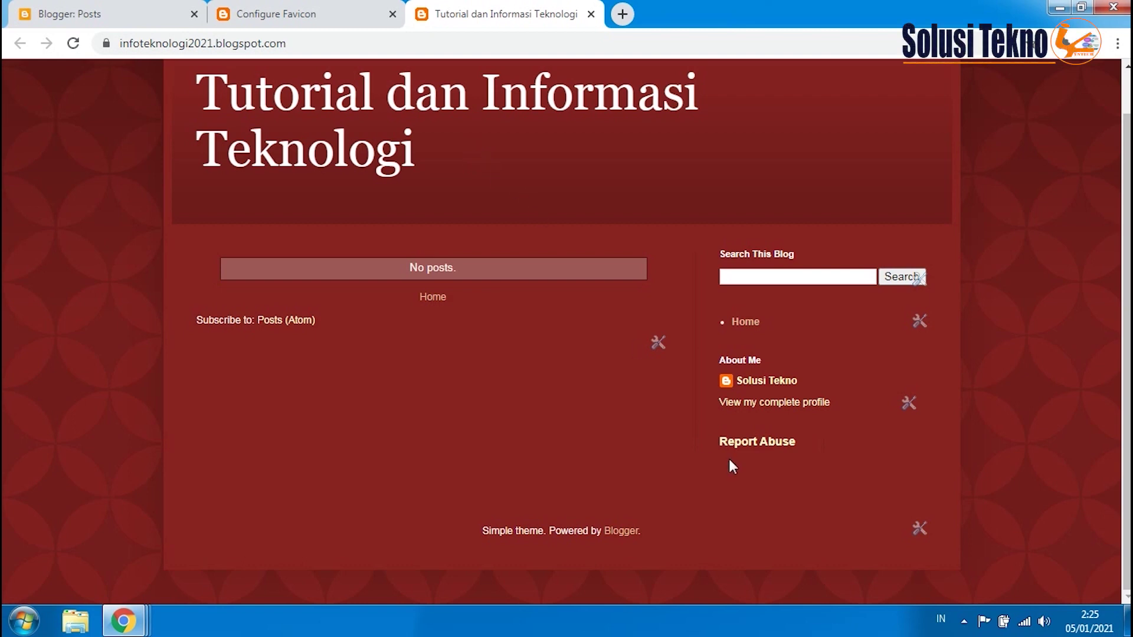
pyautogui.click(963, 620)
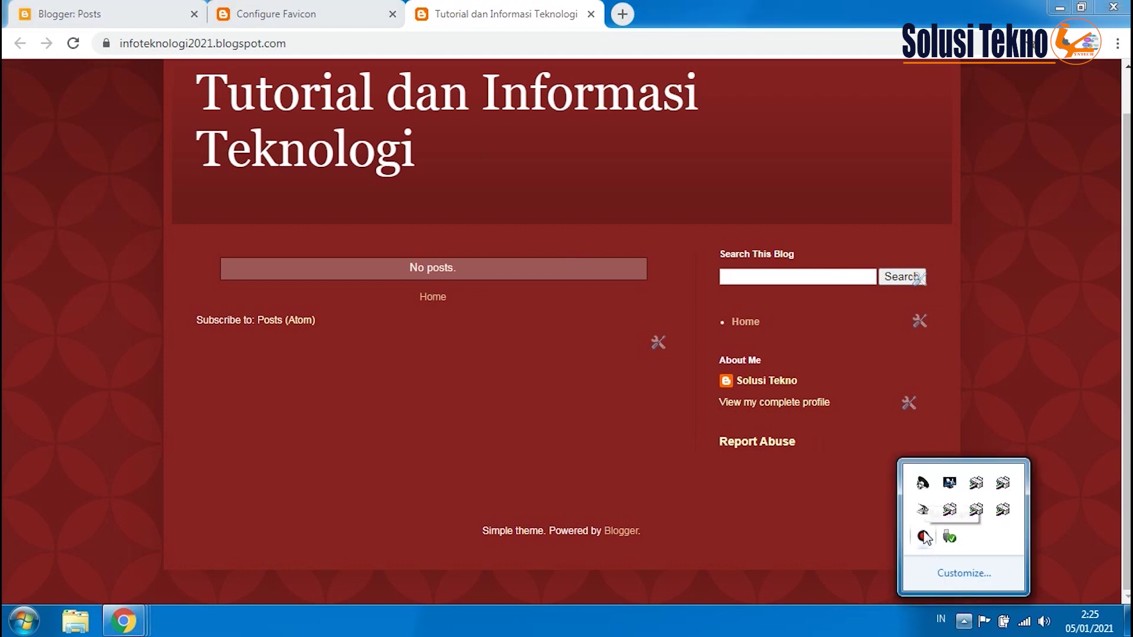
pyautogui.click(472, 152)
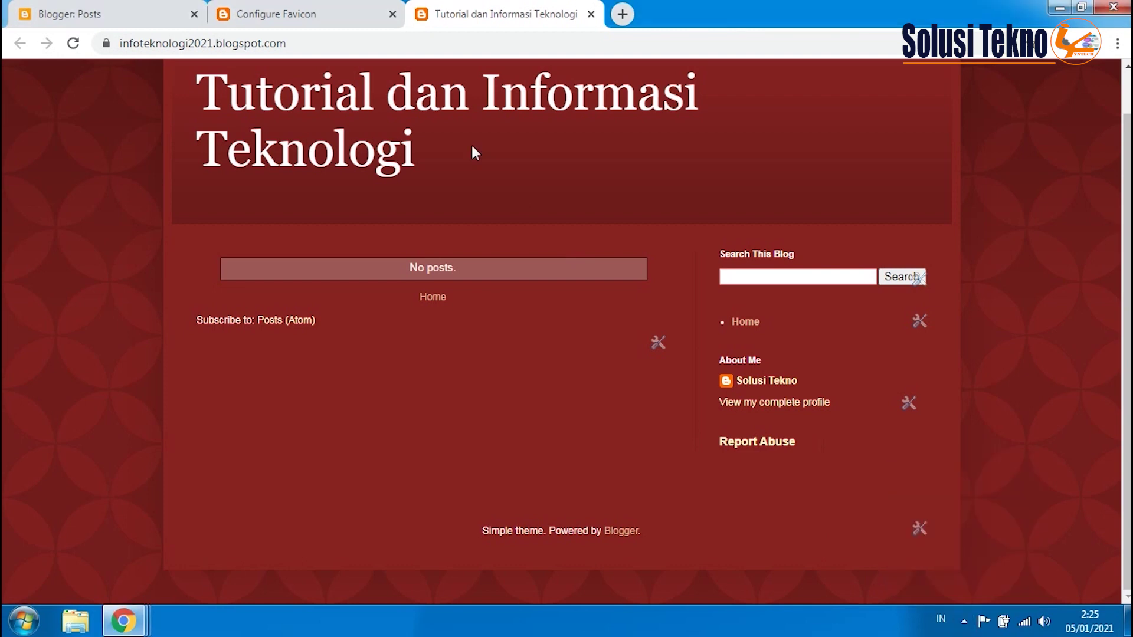